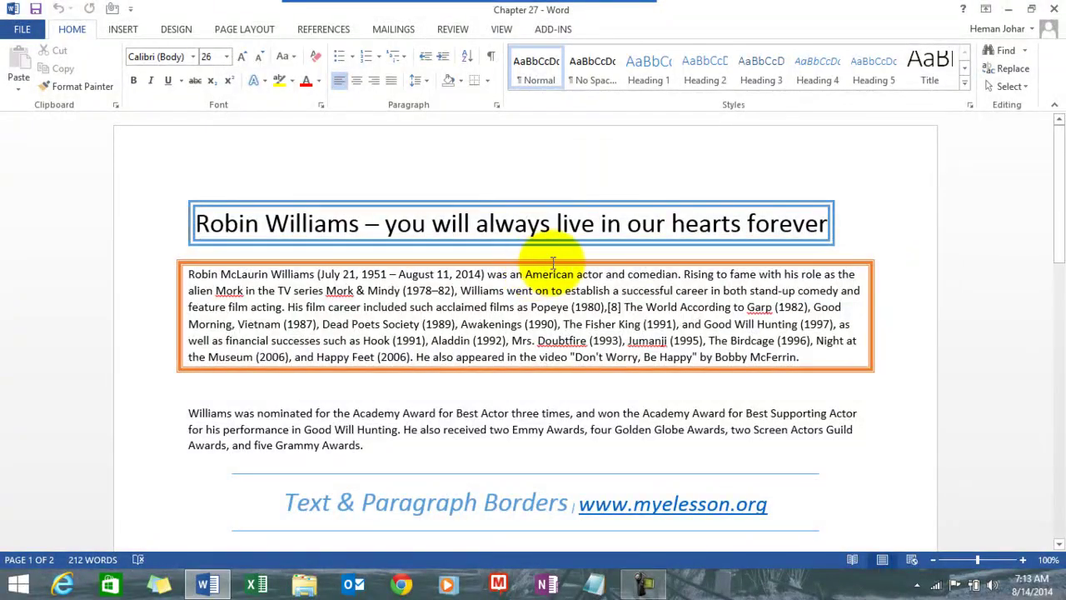
- Select the Robin Williams title and set its border to None in Borders and Shading
{"action": "key", "text": "Down"}
{"action": "key", "text": "Down"}
{"action": "key", "text": "Down"}
{"action": "key", "text": "Down"}
{"action": "key", "text": "Down"}
{"action": "key", "text": "Down"}
{"action": "key", "text": "Down"}
{"action": "key", "text": "Down"}
{"action": "key", "text": "Down"}
{"action": "key", "text": "Down"}
{"action": "key", "text": "Down"}
{"action": "key", "text": "Down"}
{"action": "key", "text": "Down"}
{"action": "key", "text": "Down"}
{"action": "key", "text": "Down"}
{"action": "key", "text": "Down"}
{"action": "key", "text": "Down"}
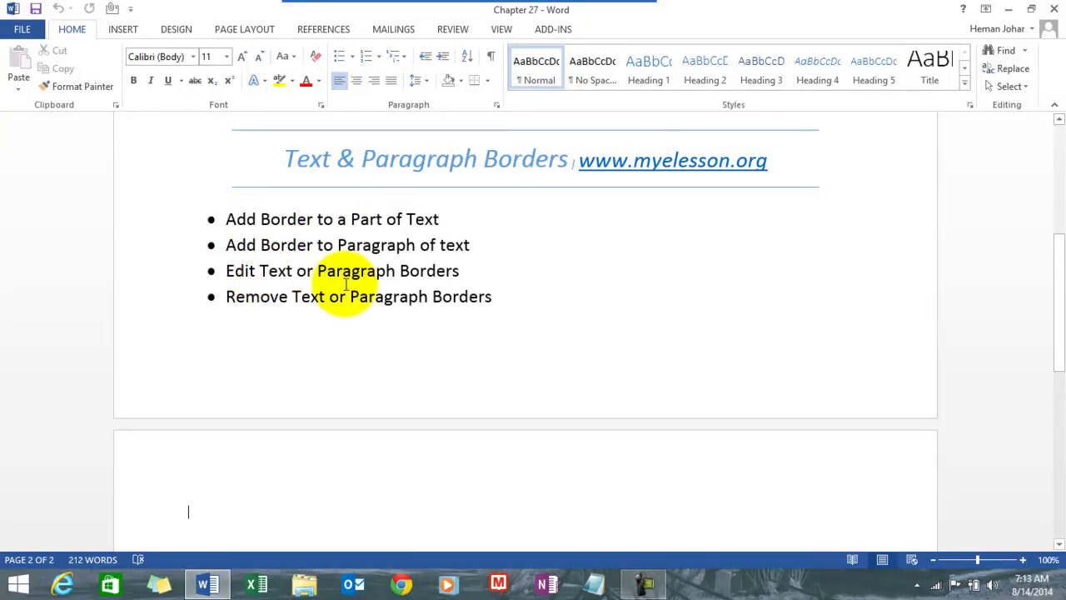
{"action": "key", "text": "Up"}
{"action": "key", "text": "Up"}
{"action": "key", "text": "Up"}
{"action": "key", "text": "Up"}
{"action": "key", "text": "Up"}
{"action": "key", "text": "Up"}
{"action": "key", "text": "Up"}
{"action": "key", "text": "Up"}
{"action": "key", "text": "Up"}
{"action": "key", "text": "Up"}
{"action": "key", "text": "Up"}
{"action": "key", "text": "Up"}
{"action": "key", "text": "Up"}
{"action": "key", "text": "Up"}
{"action": "key", "text": "Up"}
{"action": "key", "text": "Up"}
{"action": "key", "text": "Up"}
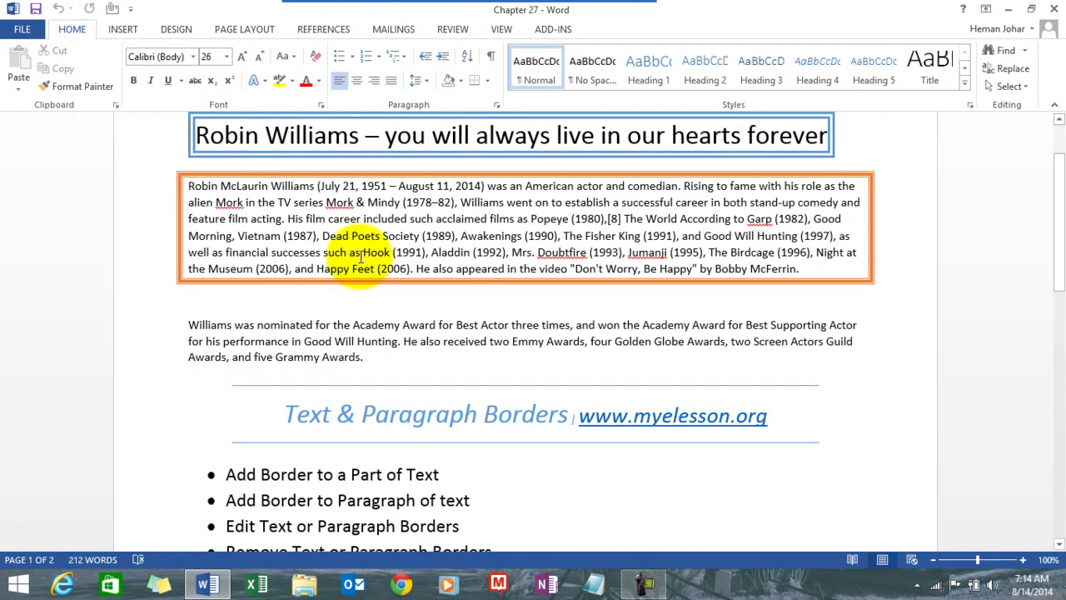
{"action": "left_click_drag", "start_coordinate": [192, 135], "coordinate": [536, 161]}
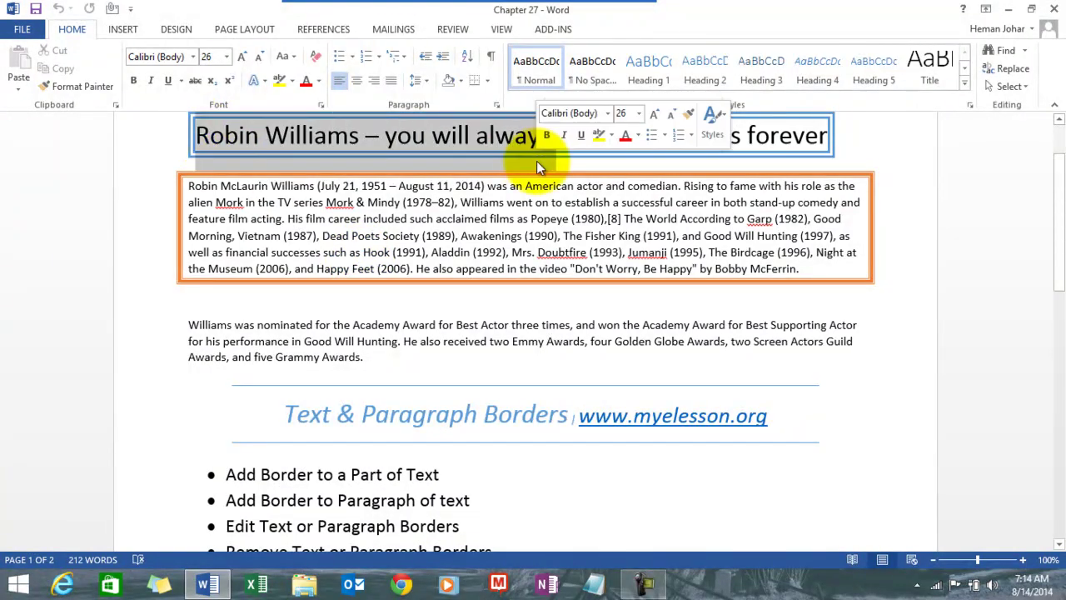
{"action": "key", "text": "shift+Right"}
{"action": "key", "text": "shift+Right"}
{"action": "key", "text": "shift+Right"}
{"action": "key", "text": "shift+Right"}
{"action": "key", "text": "shift+Right"}
{"action": "key", "text": "shift+Right"}
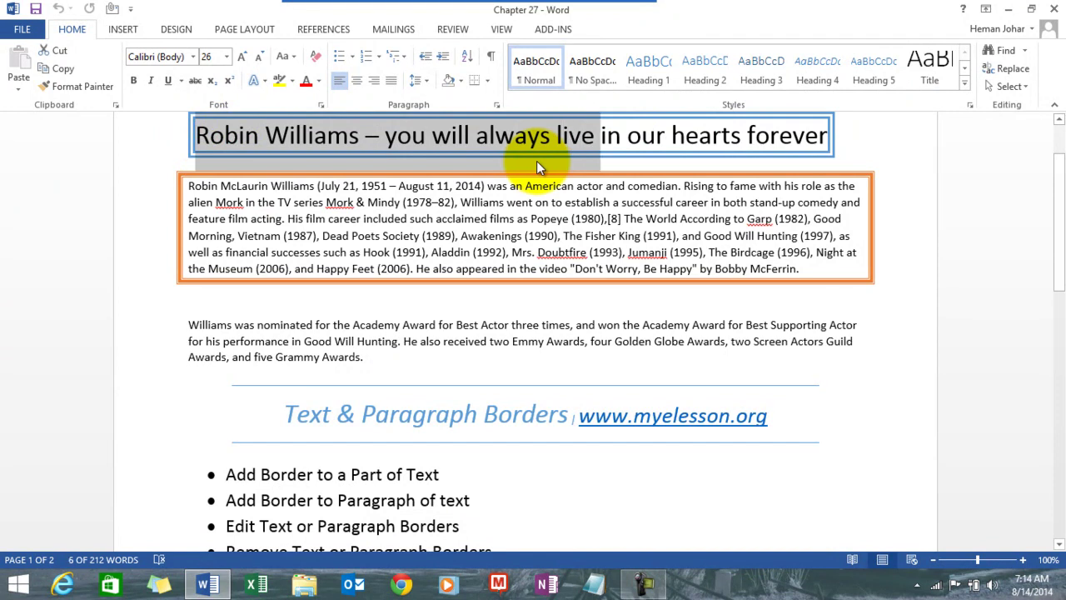
{"action": "key", "text": "shift+Right"}
{"action": "key", "text": "shift+Right"}
{"action": "key", "text": "shift+Right"}
{"action": "key", "text": "shift+Right"}
{"action": "key", "text": "shift+Right"}
{"action": "key", "text": "shift+Right"}
{"action": "key", "text": "shift+Right"}
{"action": "key", "text": "shift+Right"}
{"action": "key", "text": "shift+Right"}
{"action": "key", "text": "shift+Right"}
{"action": "key", "text": "shift+Right"}
{"action": "key", "text": "shift+Right"}
{"action": "key", "text": "shift+Right"}
{"action": "key", "text": "shift+Right"}
{"action": "key", "text": "shift+Right"}
{"action": "key", "text": "shift+Right"}
{"action": "key", "text": "shift+Right"}
{"action": "key", "text": "shift+Right"}
{"action": "key", "text": "shift+Right"}
{"action": "key", "text": "shift+Right"}
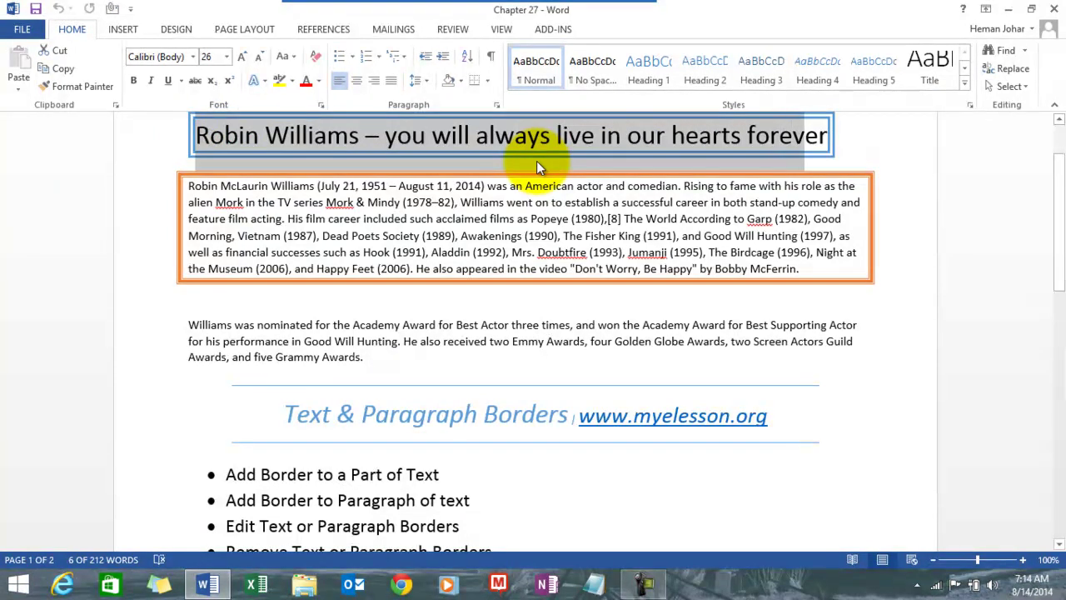
{"action": "key", "text": "shift+Right"}
{"action": "key", "text": "shift+Right"}
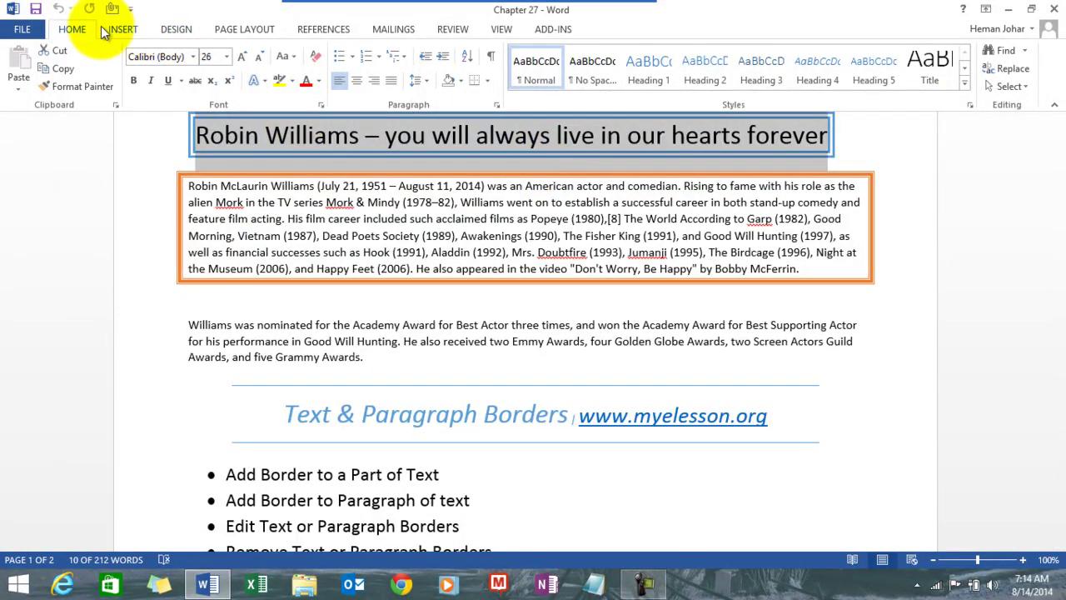
{"action": "left_click", "coordinate": [486, 81]}
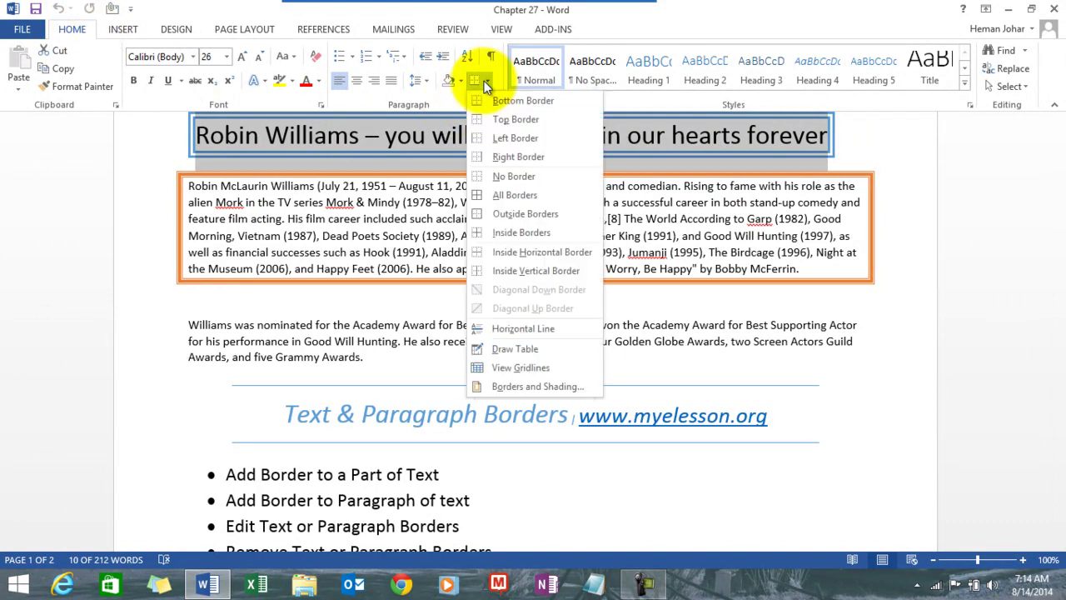
{"action": "left_click", "coordinate": [513, 390]}
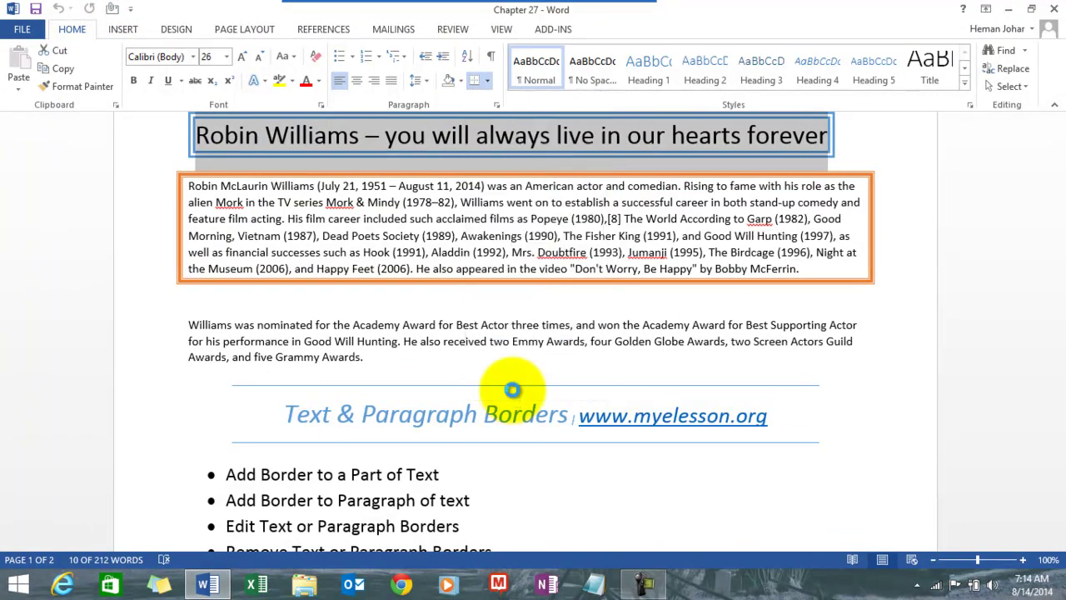
{"action": "left_click", "coordinate": [358, 194]}
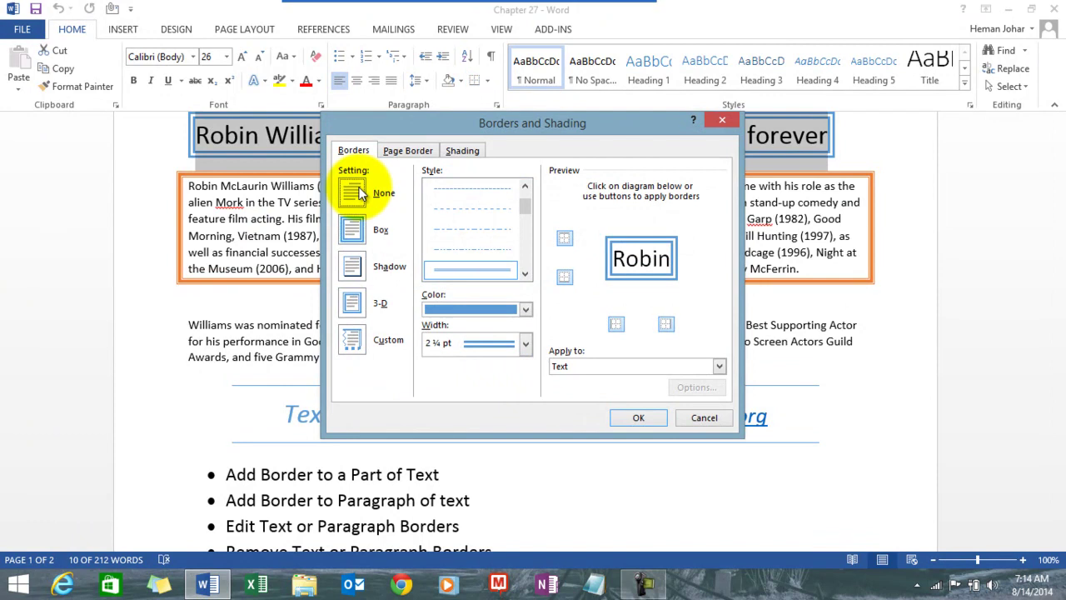
{"action": "left_click", "coordinate": [637, 419]}
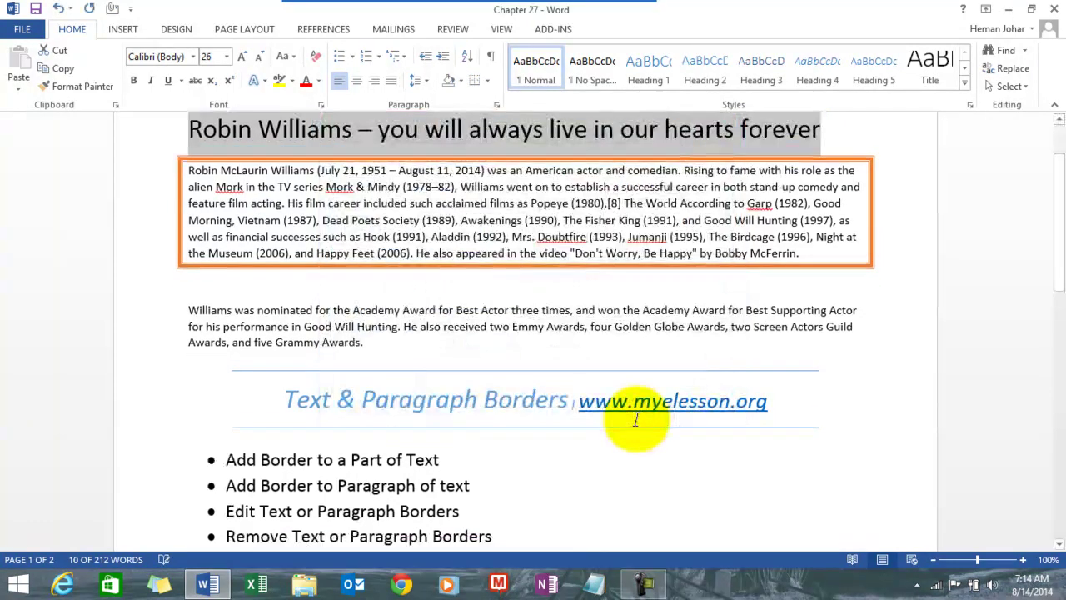
- Reselect the title, try Outside Borders and undo it, then open the Borders dropdown
{"action": "left_click", "coordinate": [922, 170]}
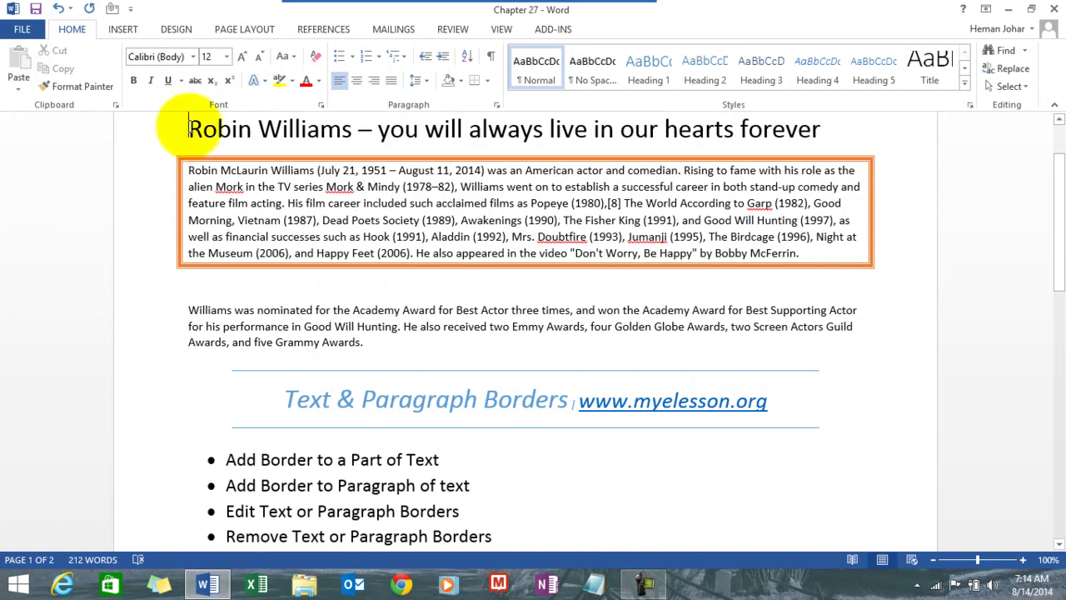
{"action": "left_click_drag", "start_coordinate": [188, 131], "coordinate": [353, 133]}
{"action": "key", "text": "shift+Right"}
{"action": "key", "text": "shift+Right"}
{"action": "key", "text": "shift+Right"}
{"action": "key", "text": "shift+Right"}
{"action": "key", "text": "shift+Right"}
{"action": "key", "text": "shift+Right"}
{"action": "key", "text": "shift+Right"}
{"action": "key", "text": "shift+Right"}
{"action": "key", "text": "shift+Right"}
{"action": "key", "text": "shift+Right"}
{"action": "key", "text": "shift+Right"}
{"action": "key", "text": "shift+Right"}
{"action": "key", "text": "shift+Right"}
{"action": "key", "text": "shift+Right"}
{"action": "key", "text": "shift+Right"}
{"action": "key", "text": "shift+Right"}
{"action": "key", "text": "shift+Right"}
{"action": "key", "text": "shift+Right"}
{"action": "key", "text": "shift+Right"}
{"action": "key", "text": "shift+Right"}
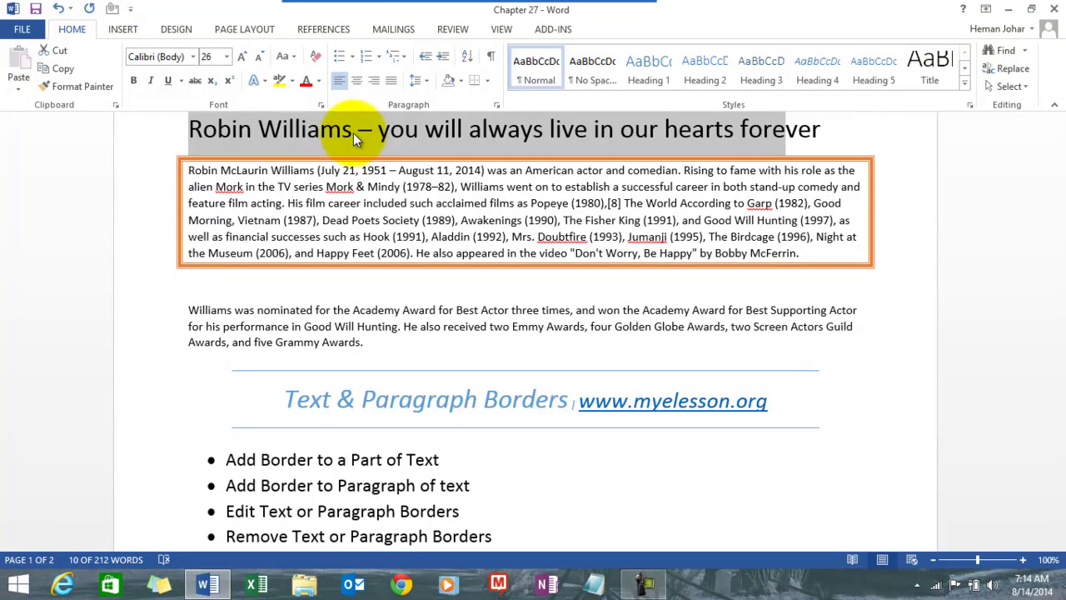
{"action": "key", "text": "shift+Right"}
{"action": "key", "text": "shift+Right"}
{"action": "key", "text": "shift+Right"}
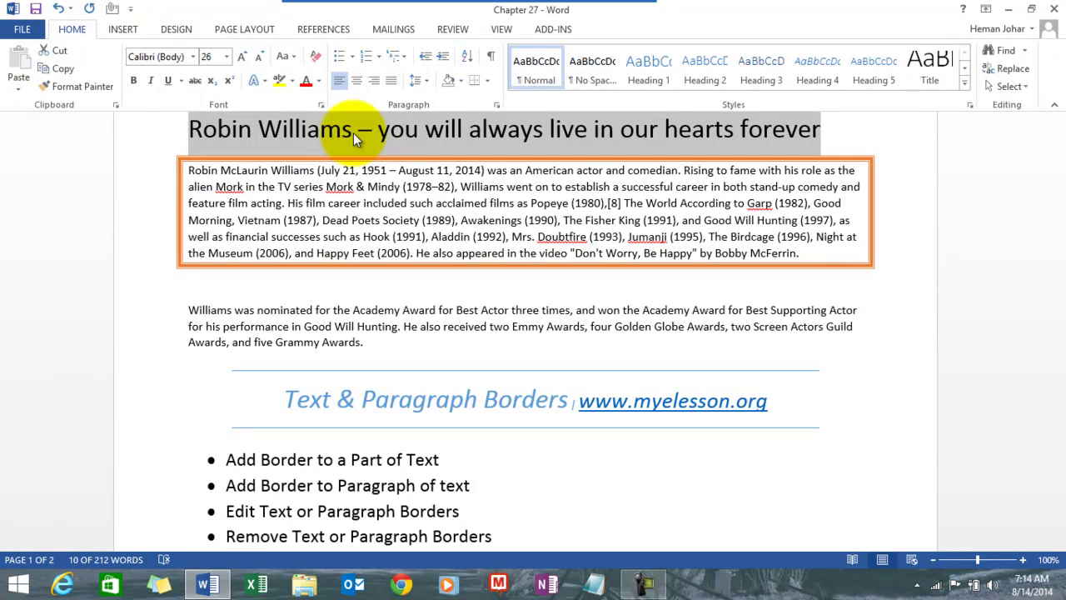
{"action": "left_click", "coordinate": [477, 80]}
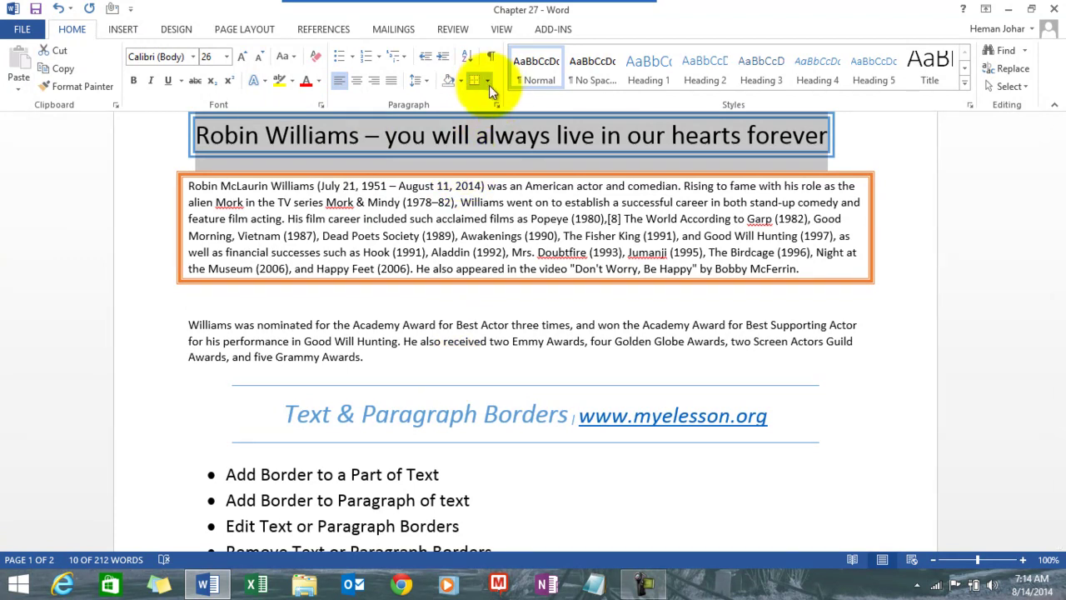
{"action": "key", "text": "ctrl+z"}
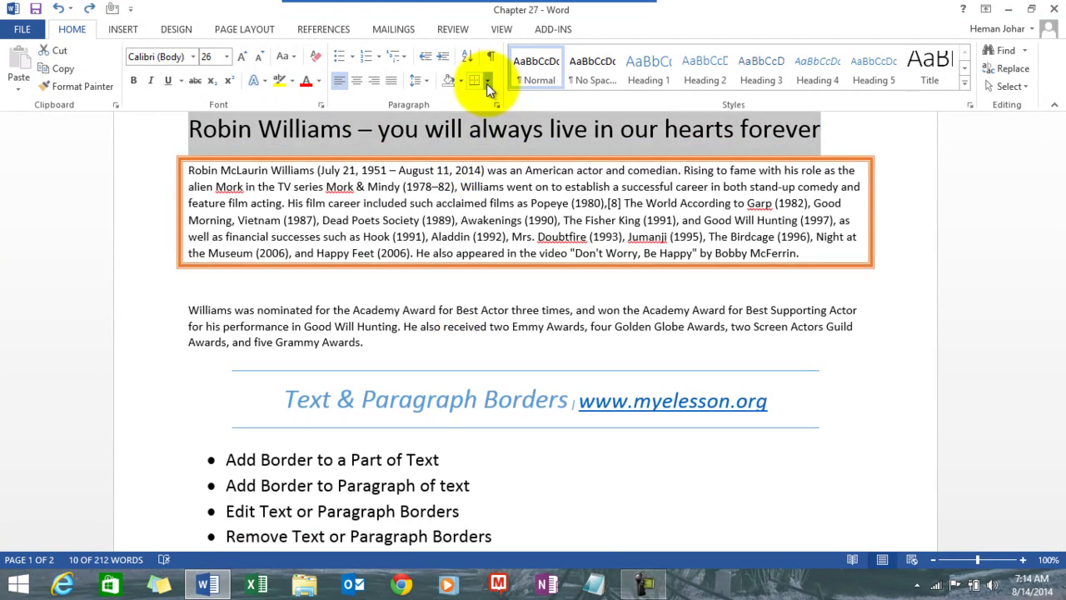
{"action": "left_click", "coordinate": [486, 83]}
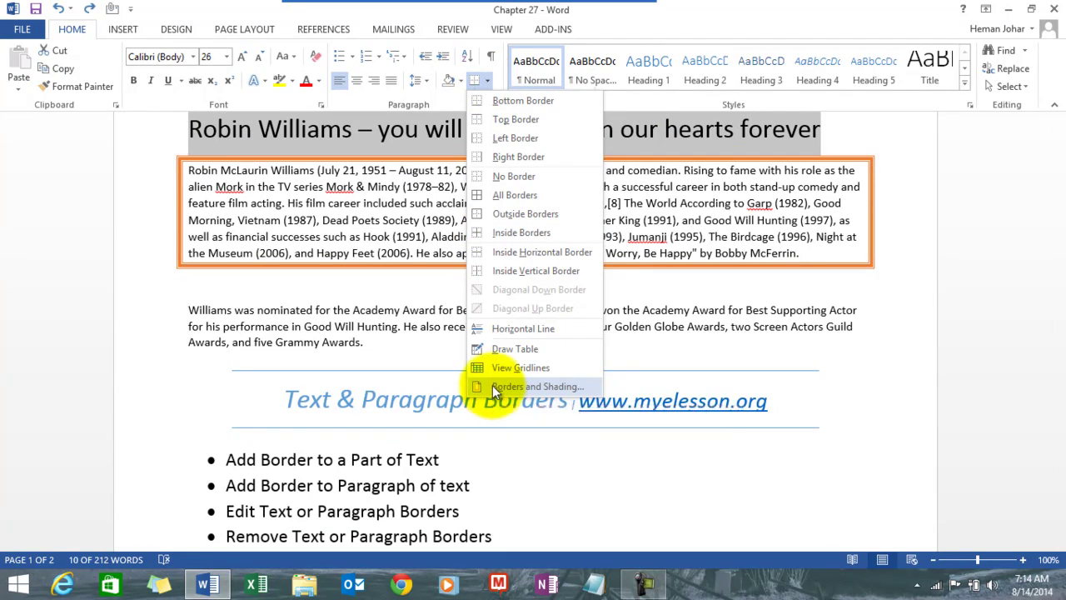
- Apply a blue ½ pt double-line Box border to the title text via Borders and Shading
{"action": "left_click", "coordinate": [493, 387]}
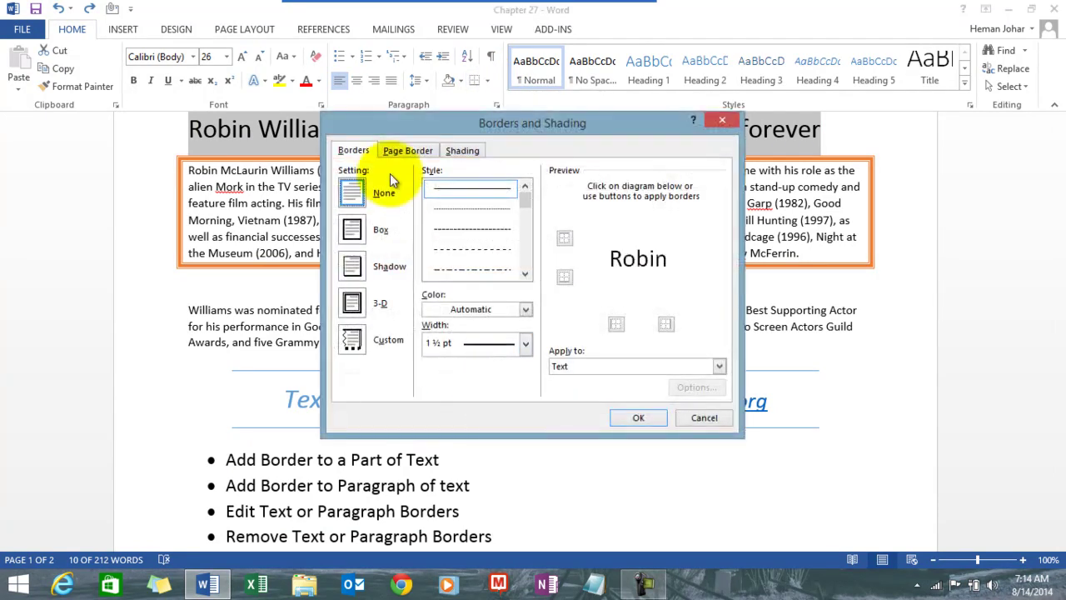
{"action": "left_click", "coordinate": [348, 152]}
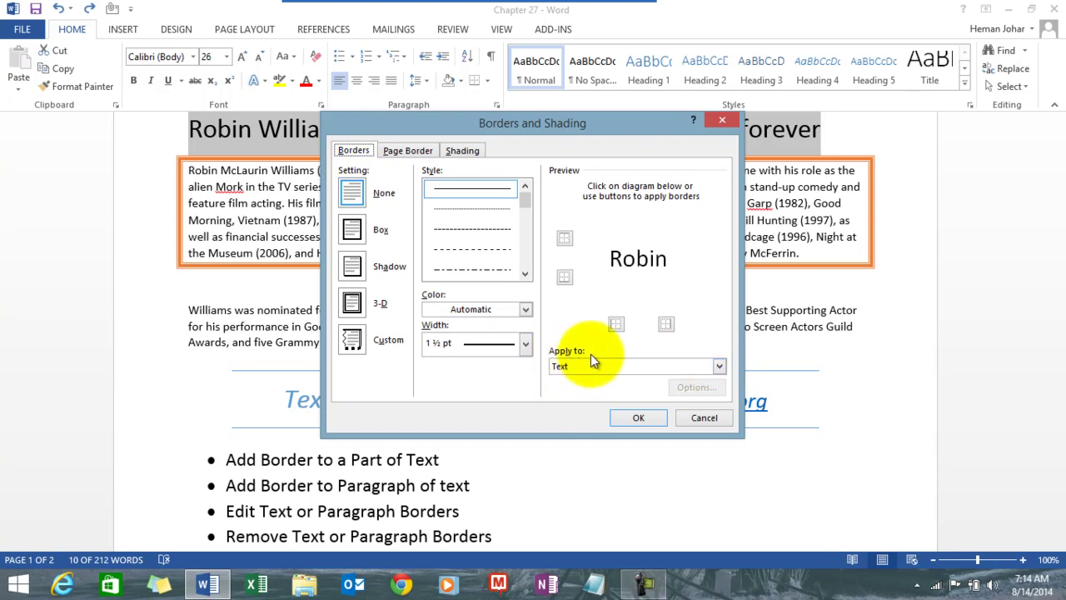
{"action": "left_click", "coordinate": [719, 367]}
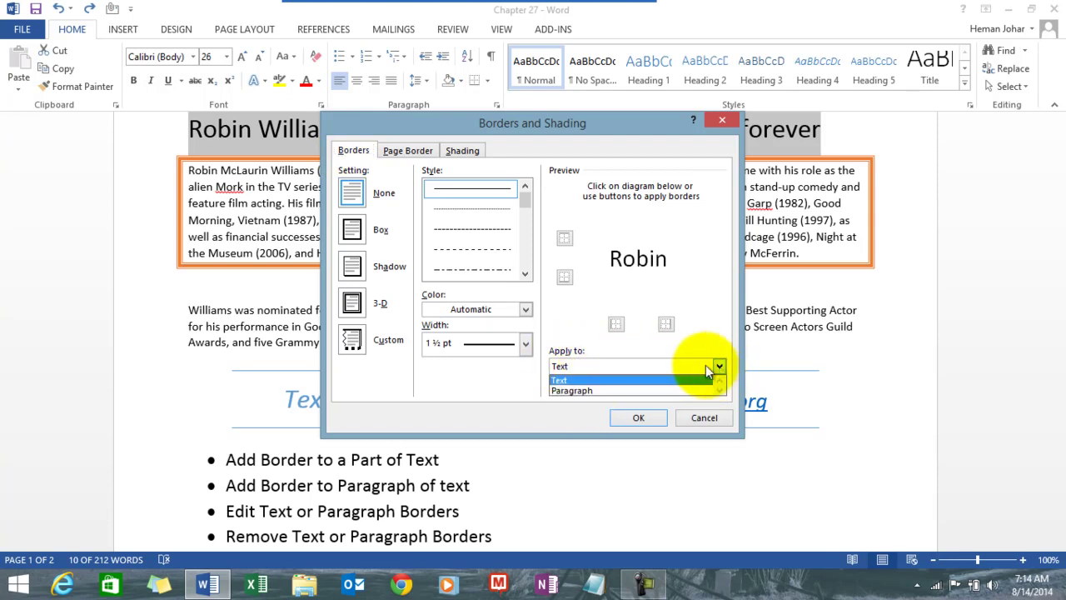
{"action": "left_click", "coordinate": [590, 383]}
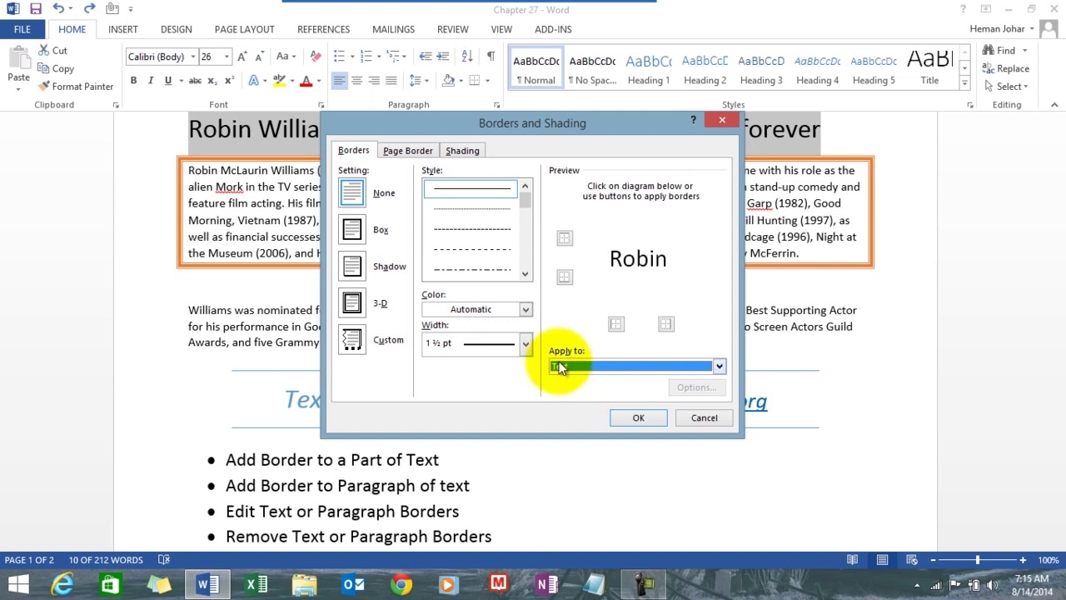
{"action": "left_click", "coordinate": [352, 230]}
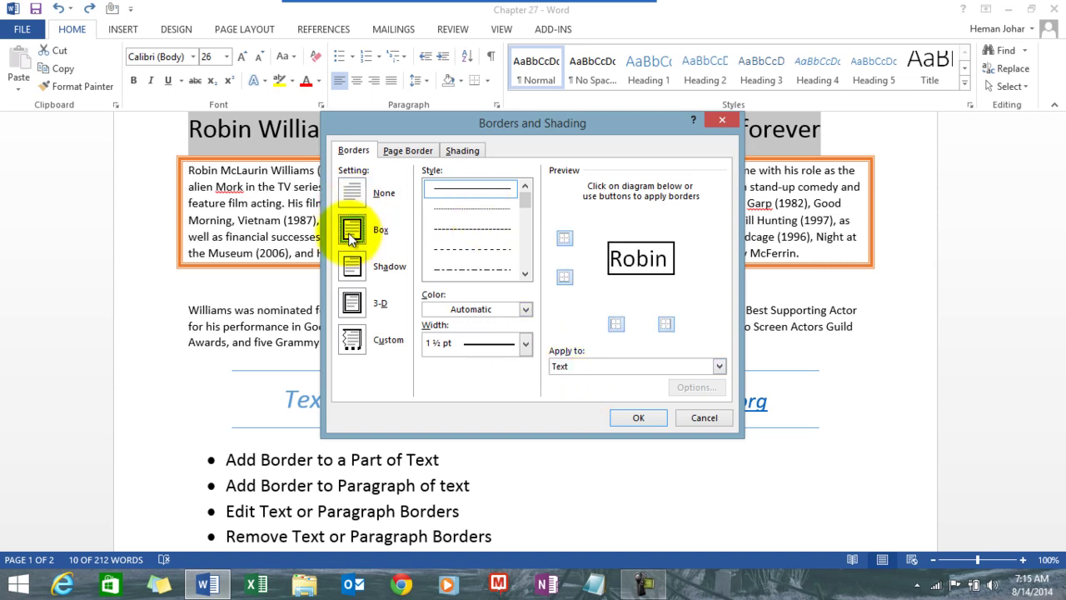
{"action": "left_click", "coordinate": [525, 274]}
{"action": "left_click", "coordinate": [525, 274]}
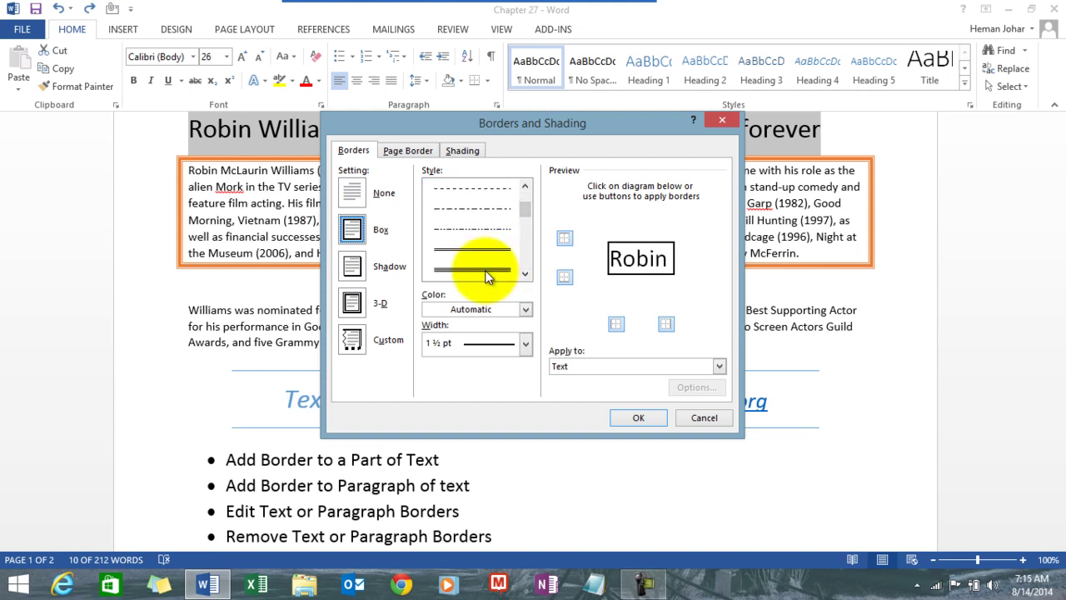
{"action": "left_click", "coordinate": [488, 269]}
{"action": "left_click", "coordinate": [525, 314]}
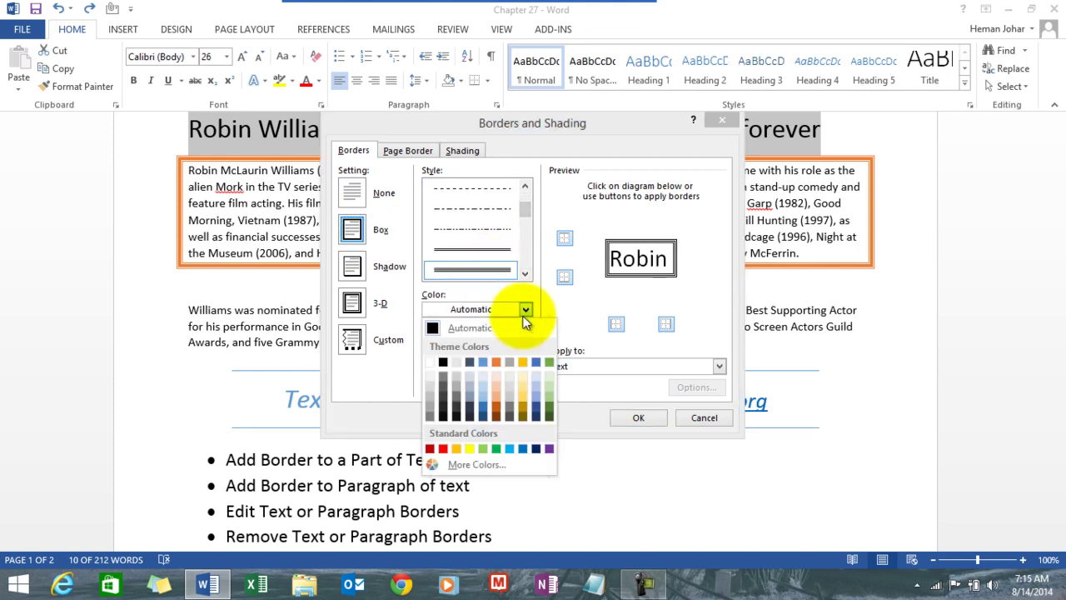
{"action": "left_click", "coordinate": [481, 361]}
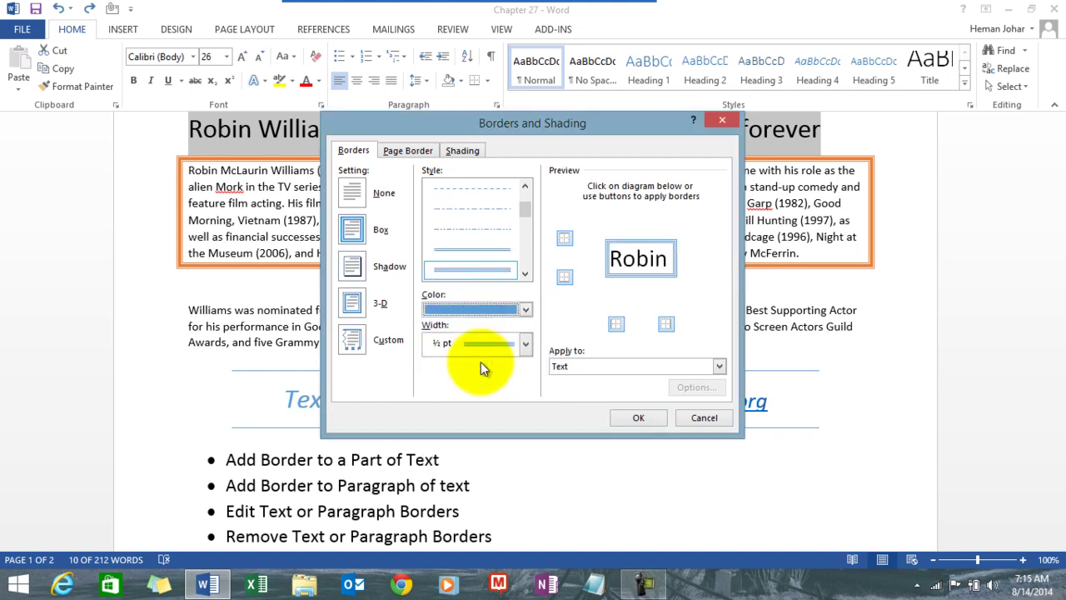
{"action": "left_click", "coordinate": [633, 416]}
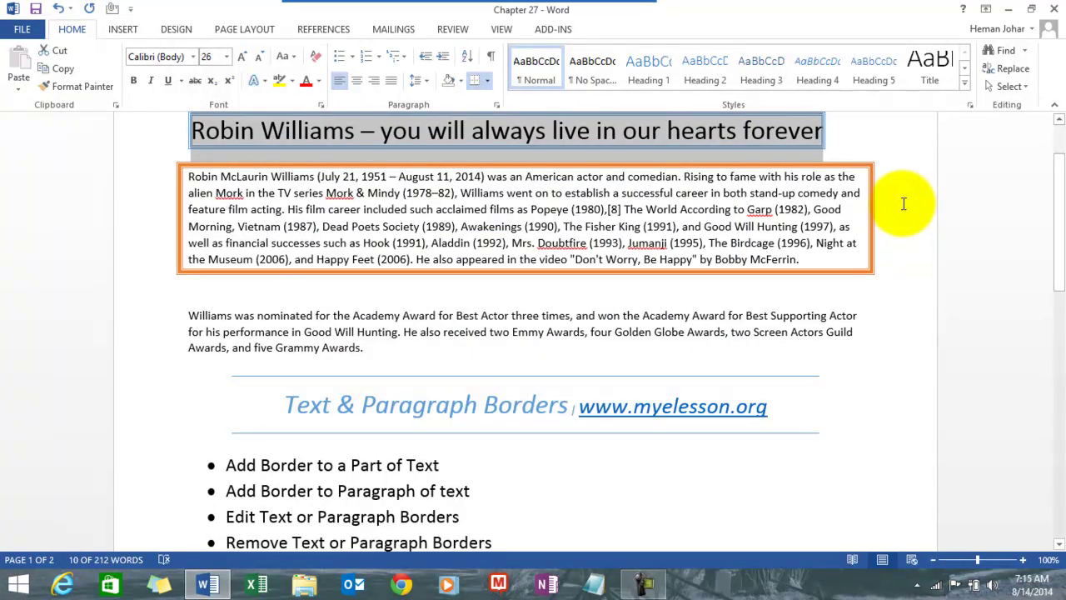
{"action": "left_click", "coordinate": [903, 203]}
- Select the whole opening biography paragraph and open the Borders dropdown
{"action": "key", "text": "Up"}
{"action": "key", "text": "Up"}
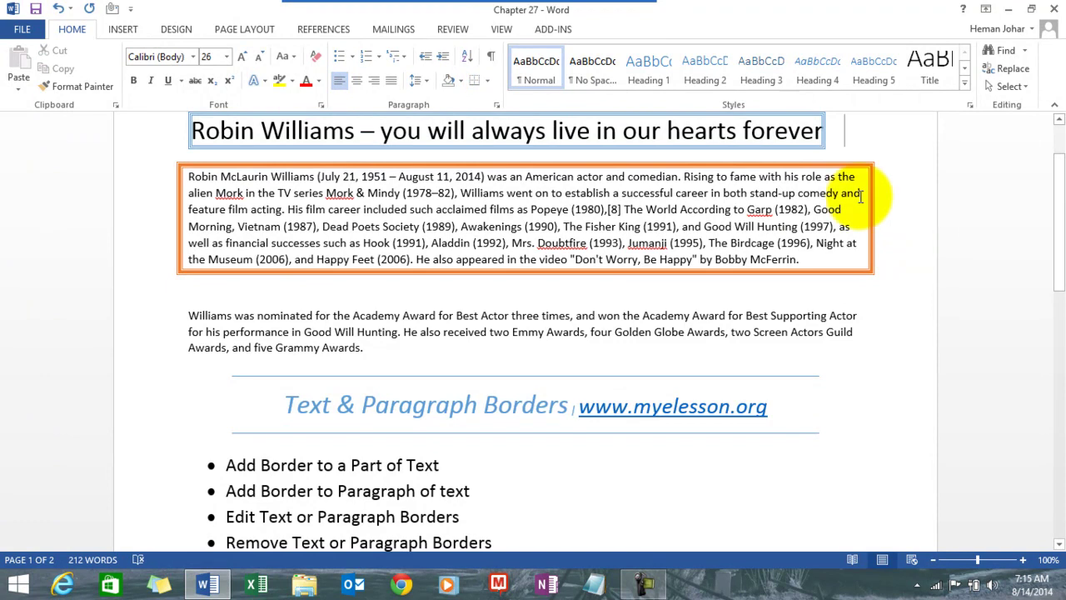
{"action": "double_click", "coordinate": [196, 176]}
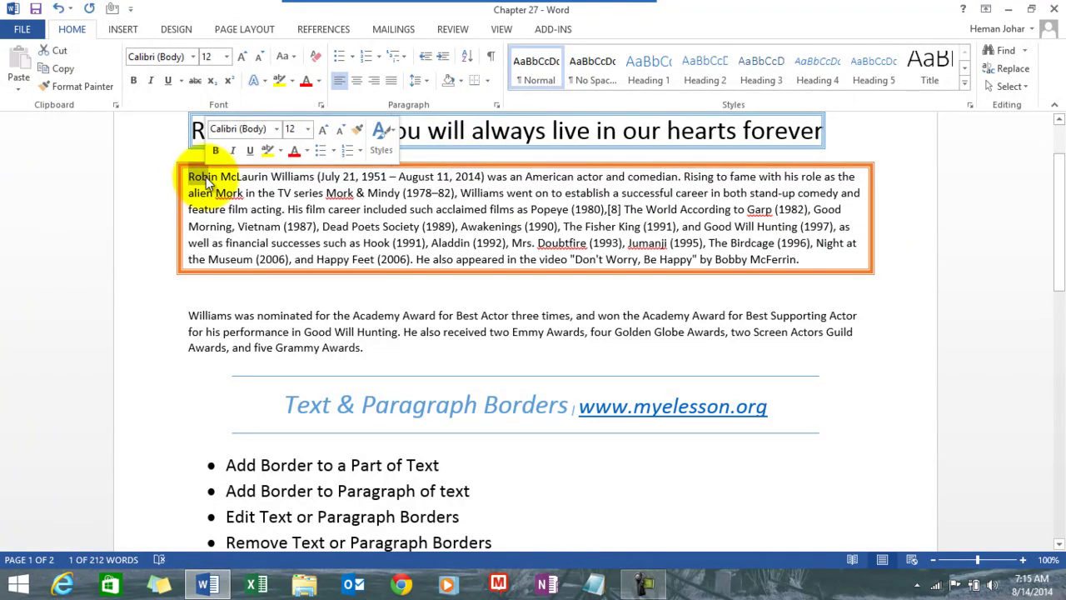
{"action": "key", "text": "shift+Right"}
{"action": "key", "text": "shift+Right"}
{"action": "key", "text": "shift+Right"}
{"action": "key", "text": "shift+Right"}
{"action": "key", "text": "shift+Right"}
{"action": "key", "text": "shift+Right"}
{"action": "key", "text": "shift+Right"}
{"action": "key", "text": "shift+Right"}
{"action": "key", "text": "shift+Right"}
{"action": "key", "text": "shift+Right"}
{"action": "key", "text": "shift+Right"}
{"action": "key", "text": "shift+Right"}
{"action": "key", "text": "shift+Right"}
{"action": "key", "text": "shift+Right"}
{"action": "key", "text": "shift+Right"}
{"action": "key", "text": "shift+Right"}
{"action": "key", "text": "shift+Right"}
{"action": "key", "text": "shift+Right"}
{"action": "key", "text": "shift+Right"}
{"action": "key", "text": "shift+Right"}
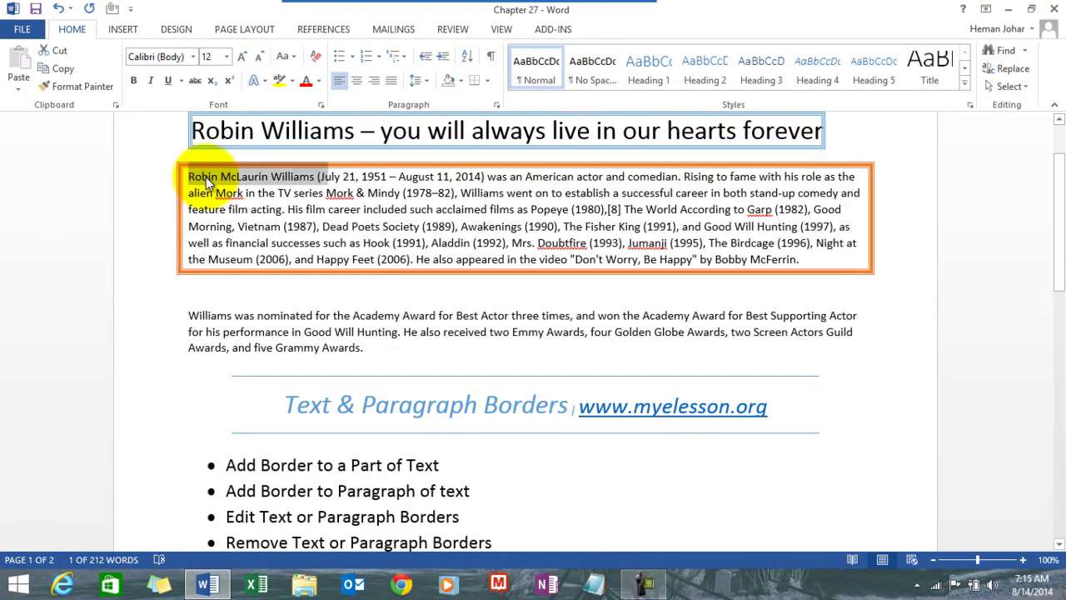
{"action": "key", "text": "shift+Right"}
{"action": "key", "text": "shift+Right"}
{"action": "key", "text": "shift+Right"}
{"action": "key", "text": "shift+Right"}
{"action": "key", "text": "shift+Right"}
{"action": "key", "text": "shift+Right"}
{"action": "key", "text": "shift+Right"}
{"action": "key", "text": "shift+Right"}
{"action": "key", "text": "shift+Right"}
{"action": "key", "text": "shift+Right"}
{"action": "key", "text": "shift+Right"}
{"action": "key", "text": "shift+Right"}
{"action": "key", "text": "shift+Right"}
{"action": "key", "text": "shift+Right"}
{"action": "key", "text": "shift+Right"}
{"action": "key", "text": "shift+Right"}
{"action": "key", "text": "shift+Right"}
{"action": "key", "text": "shift+Right"}
{"action": "key", "text": "shift+Right"}
{"action": "key", "text": "shift+Right"}
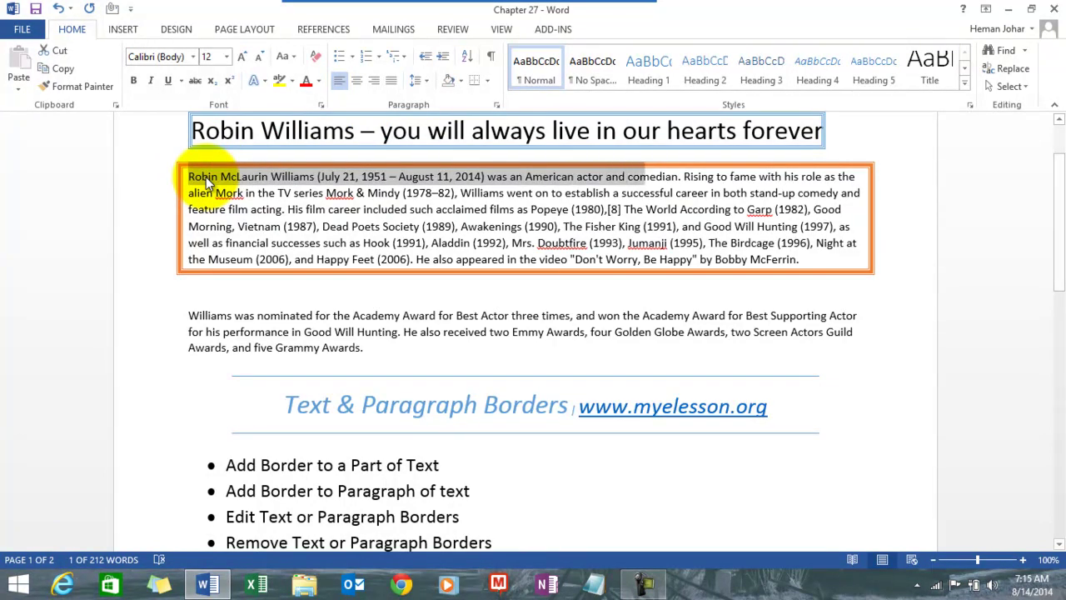
{"action": "key", "text": "shift+Right"}
{"action": "key", "text": "shift+Right"}
{"action": "key", "text": "shift+Right"}
{"action": "key", "text": "shift+Right"}
{"action": "key", "text": "shift+Right"}
{"action": "key", "text": "shift+Right"}
{"action": "key", "text": "shift+Right"}
{"action": "key", "text": "shift+Right"}
{"action": "key", "text": "shift+Right"}
{"action": "key", "text": "shift+Right"}
{"action": "key", "text": "shift+Right"}
{"action": "key", "text": "shift+Right"}
{"action": "key", "text": "shift+Right"}
{"action": "key", "text": "shift+Right"}
{"action": "key", "text": "shift+Right"}
{"action": "key", "text": "shift+Right"}
{"action": "key", "text": "shift+Right"}
{"action": "key", "text": "shift+Right"}
{"action": "key", "text": "shift+Right"}
{"action": "key", "text": "shift+Right"}
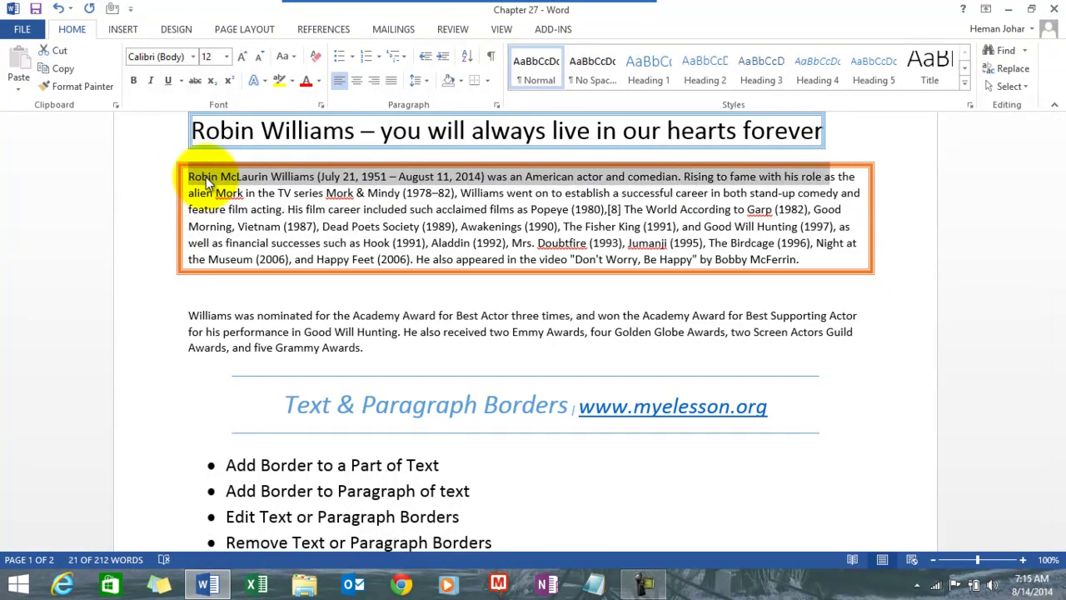
{"action": "key", "text": "shift+Down"}
{"action": "key", "text": "shift+Down"}
{"action": "key", "text": "shift+Down"}
{"action": "key", "text": "shift+Down"}
{"action": "key", "text": "shift+Down"}
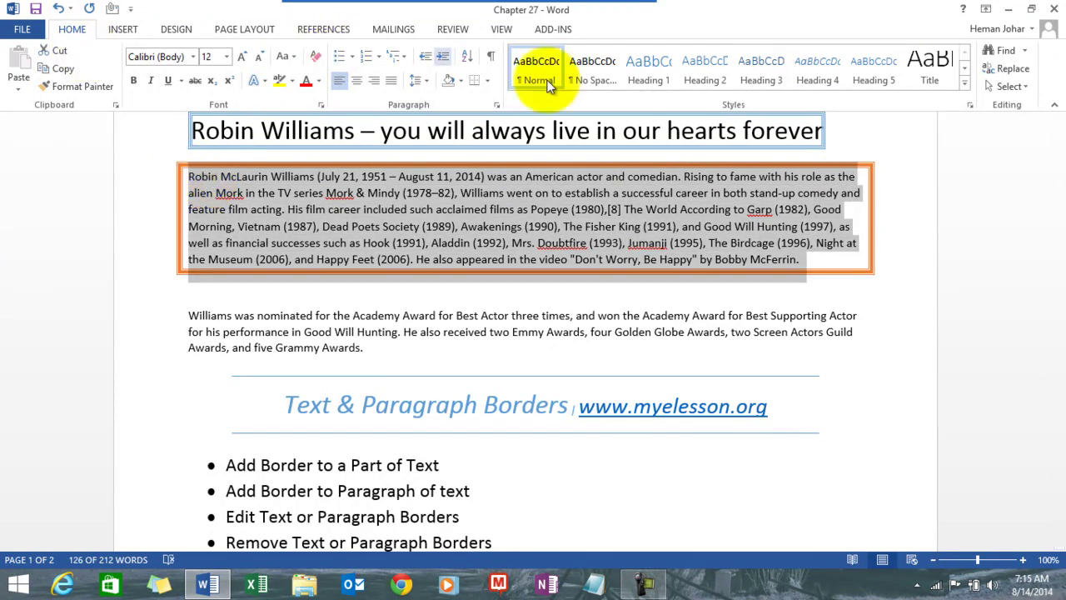
{"action": "left_click", "coordinate": [488, 82]}
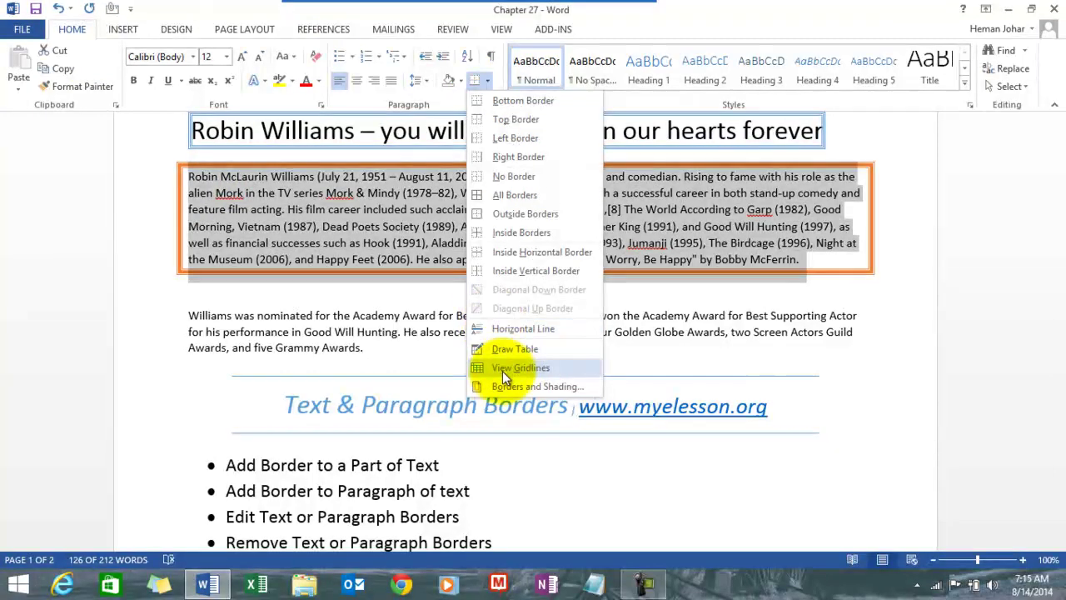
- Set the paragraph's border to None in Borders and Shading, dropping its orange box
{"action": "left_click", "coordinate": [500, 387]}
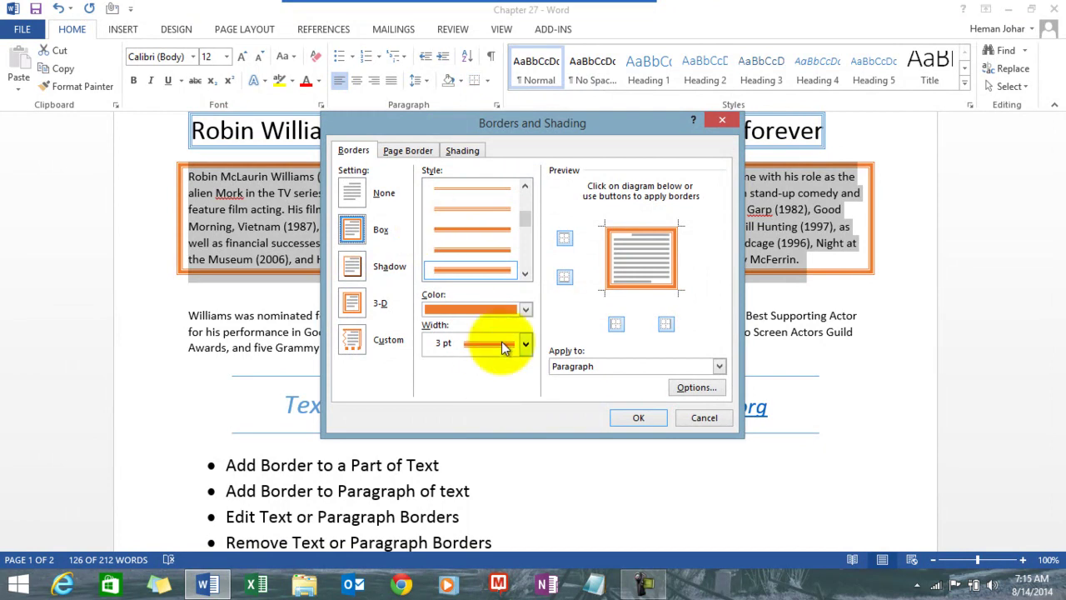
{"action": "left_click", "coordinate": [353, 194]}
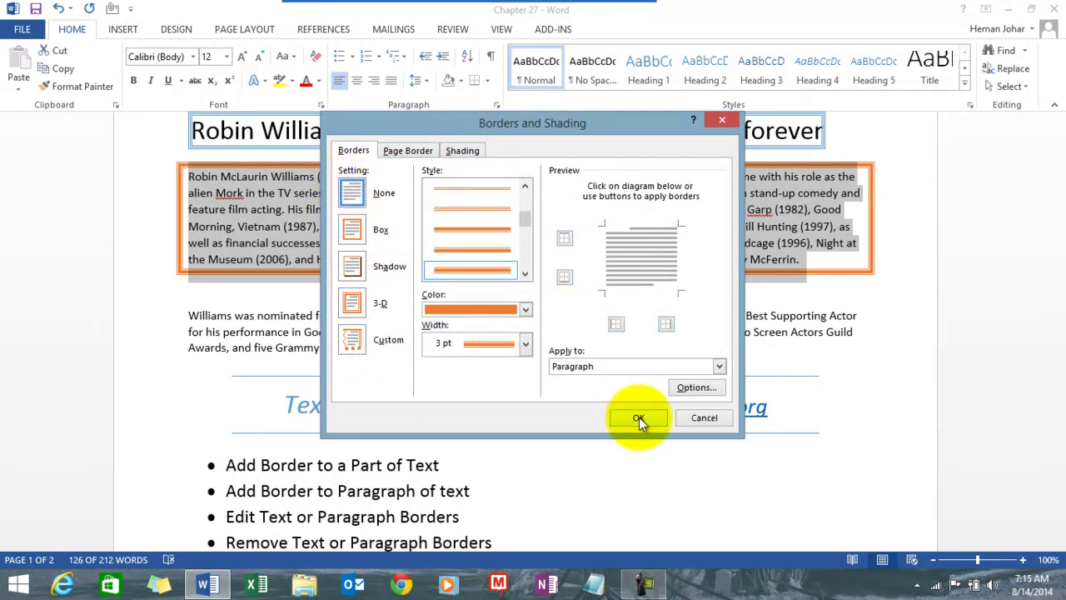
{"action": "left_click", "coordinate": [639, 418]}
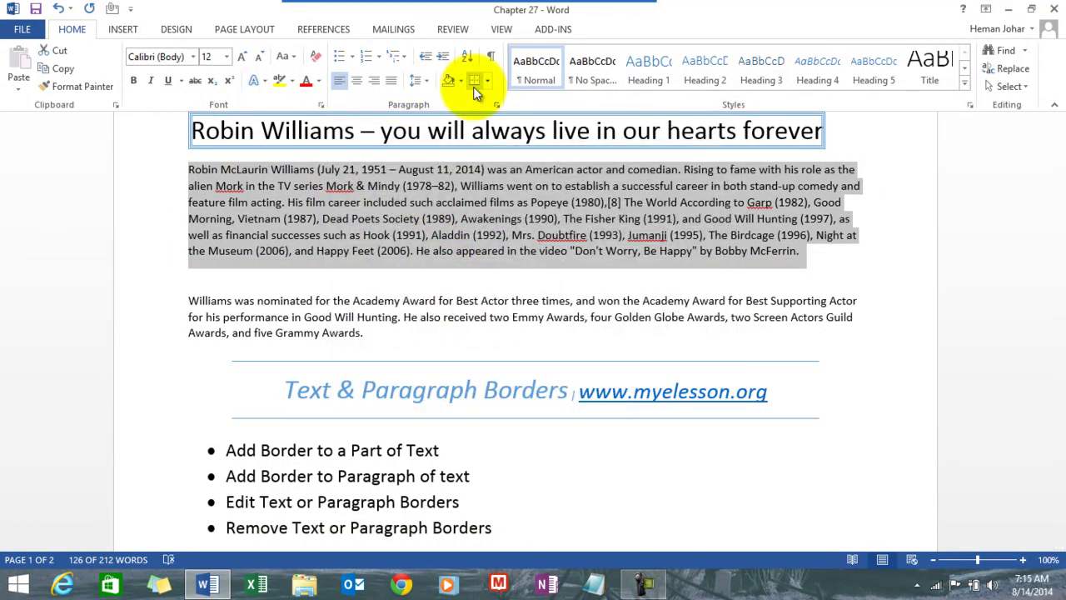
- Dismiss the Borders menu, clear the selection, and select 'Robin McLaurin Williams'
{"action": "left_click", "coordinate": [487, 80]}
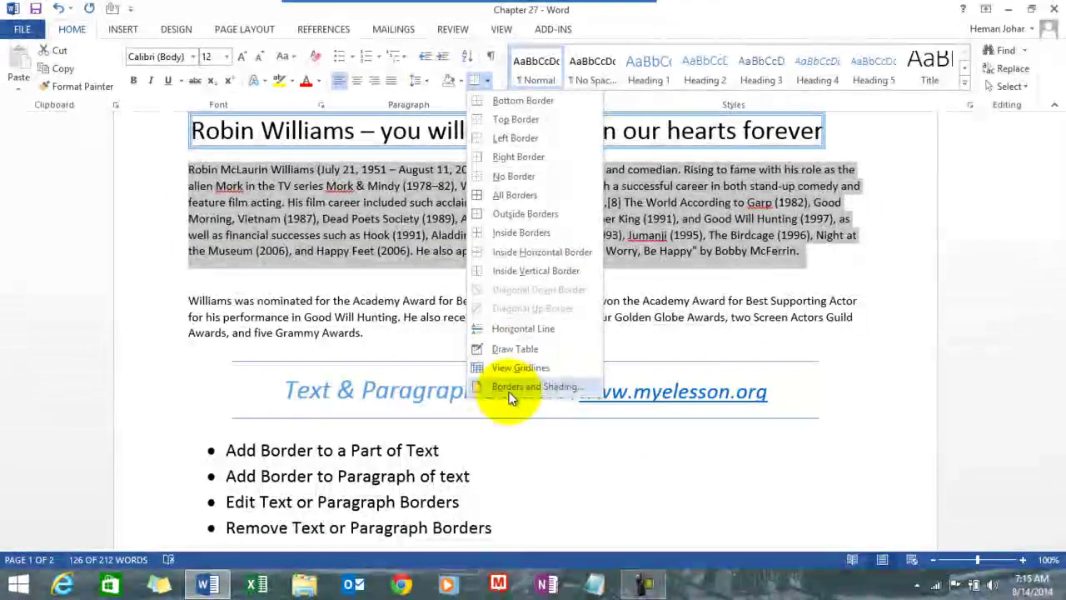
{"action": "left_click", "coordinate": [386, 232]}
{"action": "left_click", "coordinate": [386, 232]}
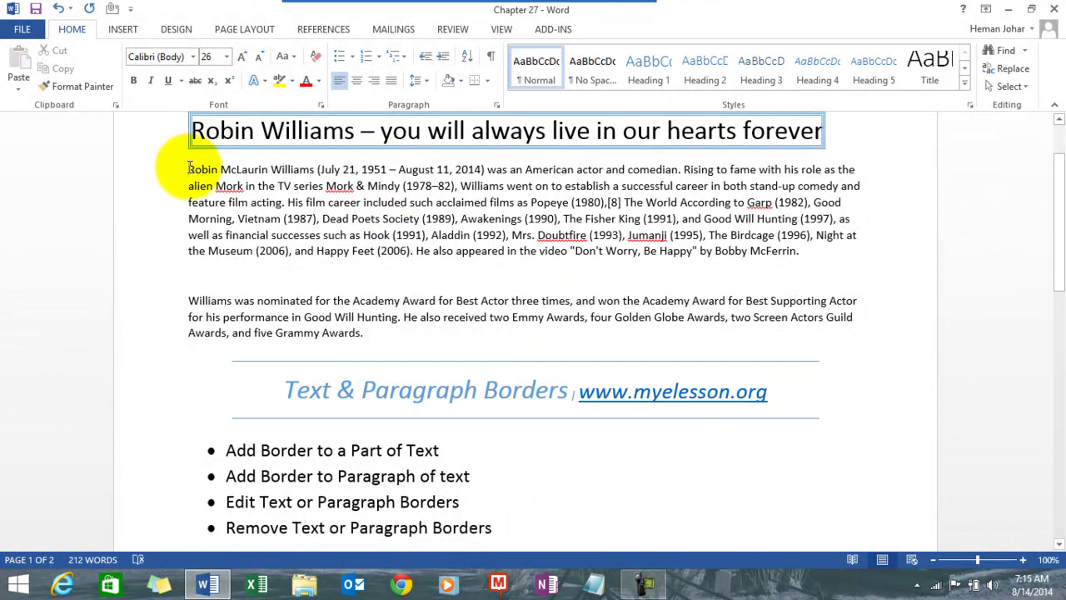
{"action": "left_click_drag", "start_coordinate": [186, 166], "coordinate": [315, 169]}
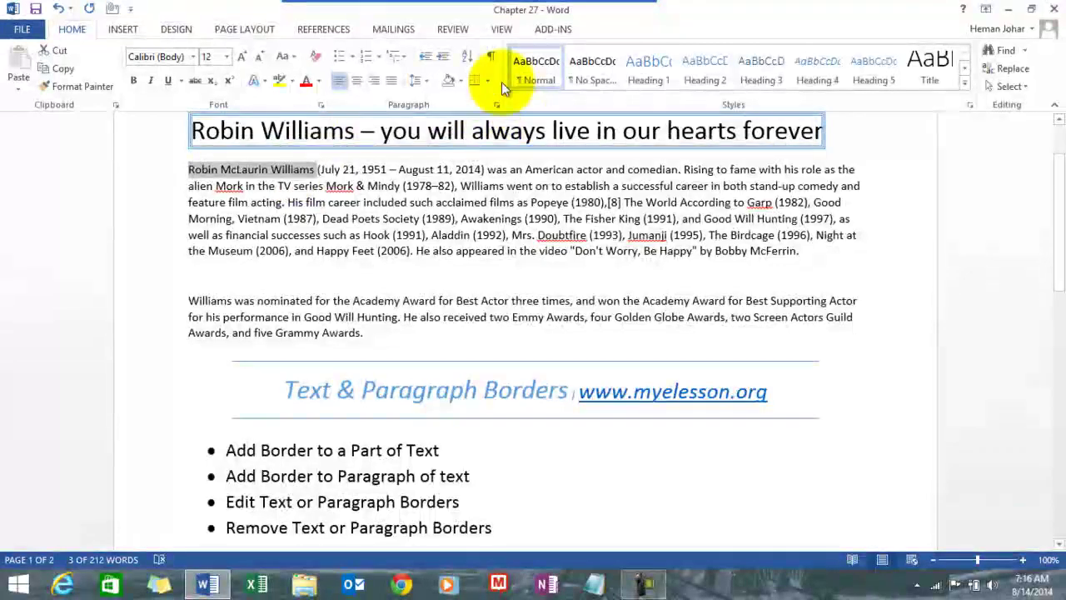
- In Borders and Shading, choose a Box setting with the thick double-line style
{"action": "left_click", "coordinate": [487, 81]}
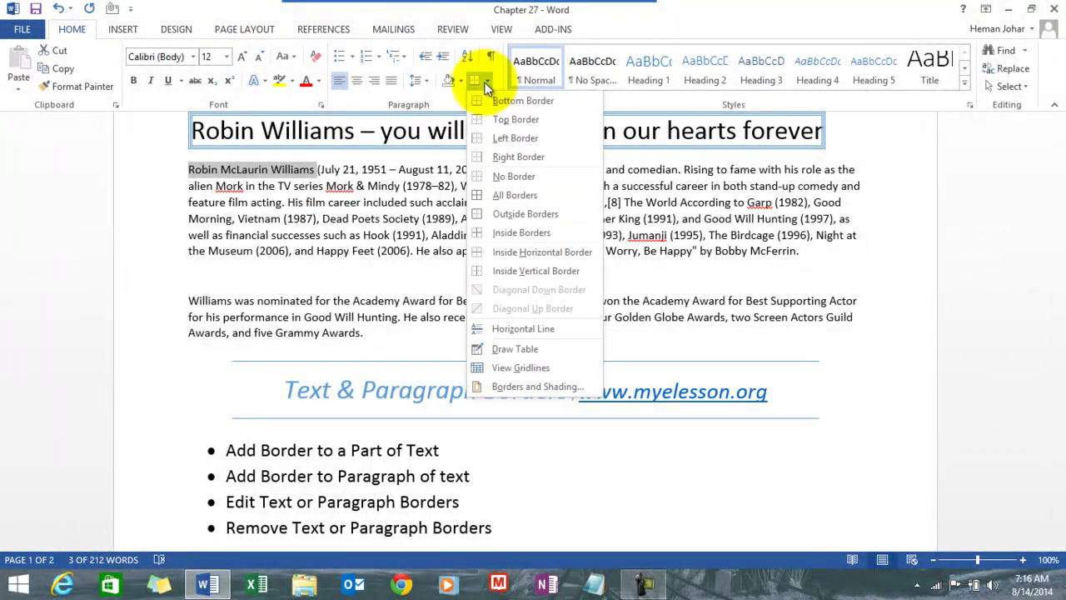
{"action": "left_click", "coordinate": [513, 388]}
{"action": "left_click", "coordinate": [353, 230]}
{"action": "left_click", "coordinate": [525, 273]}
{"action": "left_click", "coordinate": [526, 273]}
{"action": "left_click", "coordinate": [526, 273]}
{"action": "left_click", "coordinate": [525, 274]}
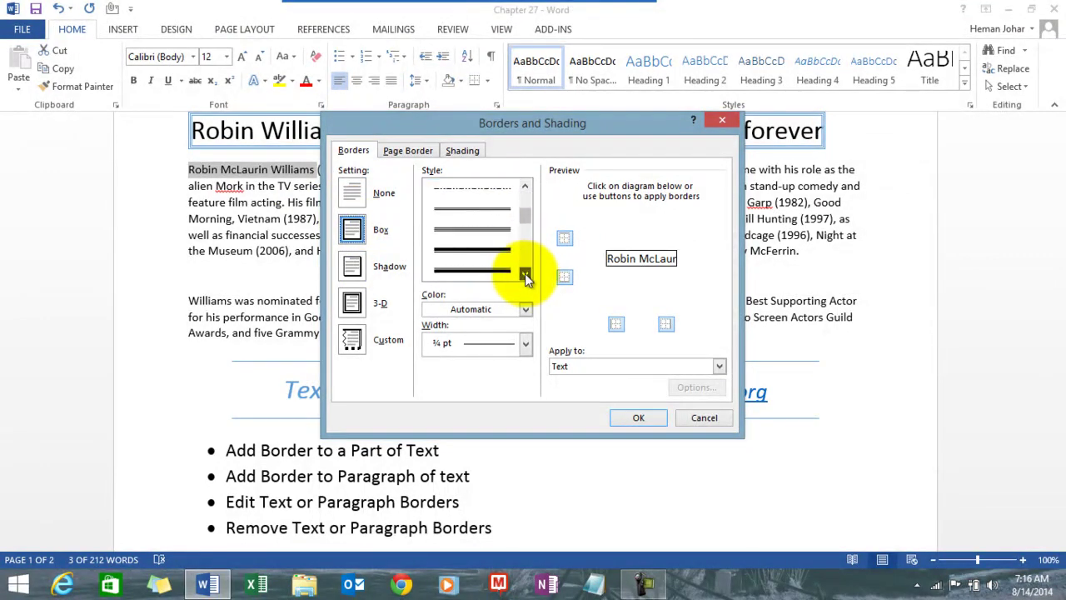
{"action": "left_click", "coordinate": [525, 273]}
{"action": "left_click", "coordinate": [503, 251]}
- Make the border gold, 4½ pt wide, applied to the whole paragraph
{"action": "left_click", "coordinate": [526, 309]}
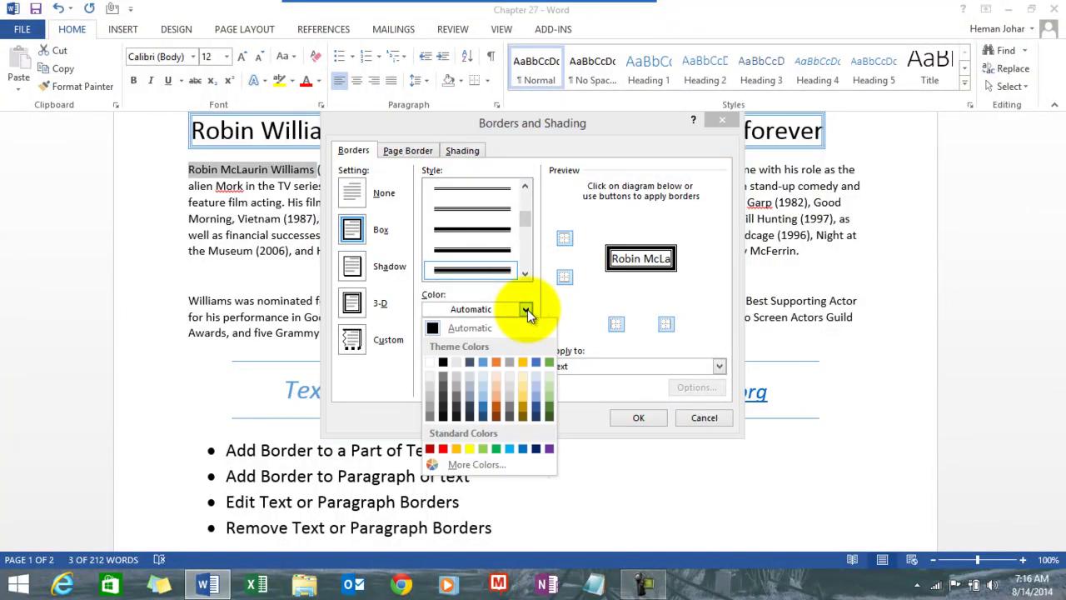
{"action": "left_click", "coordinate": [519, 359]}
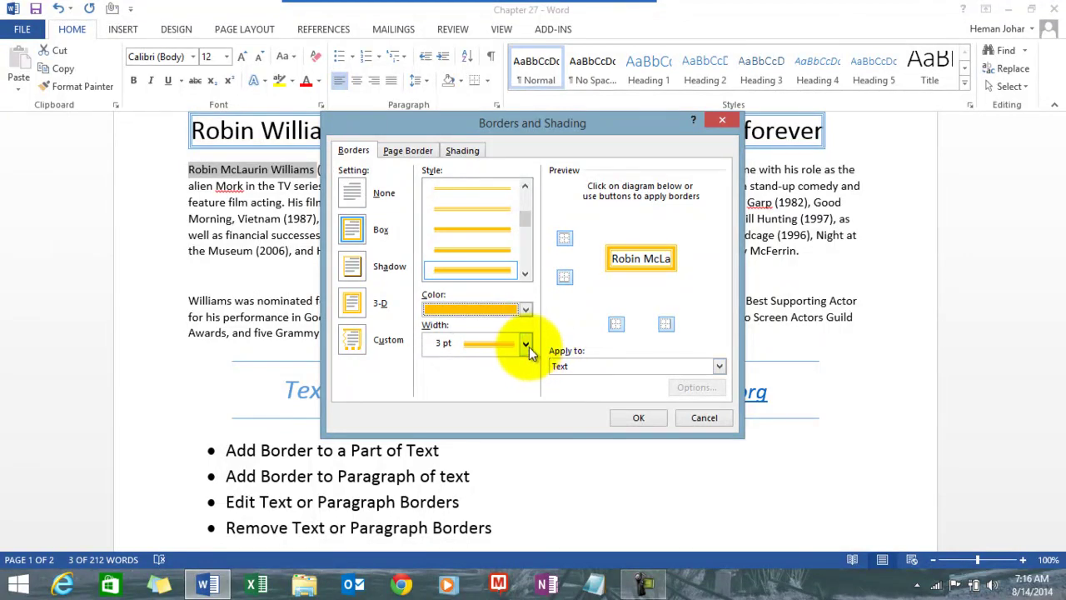
{"action": "left_click", "coordinate": [526, 344]}
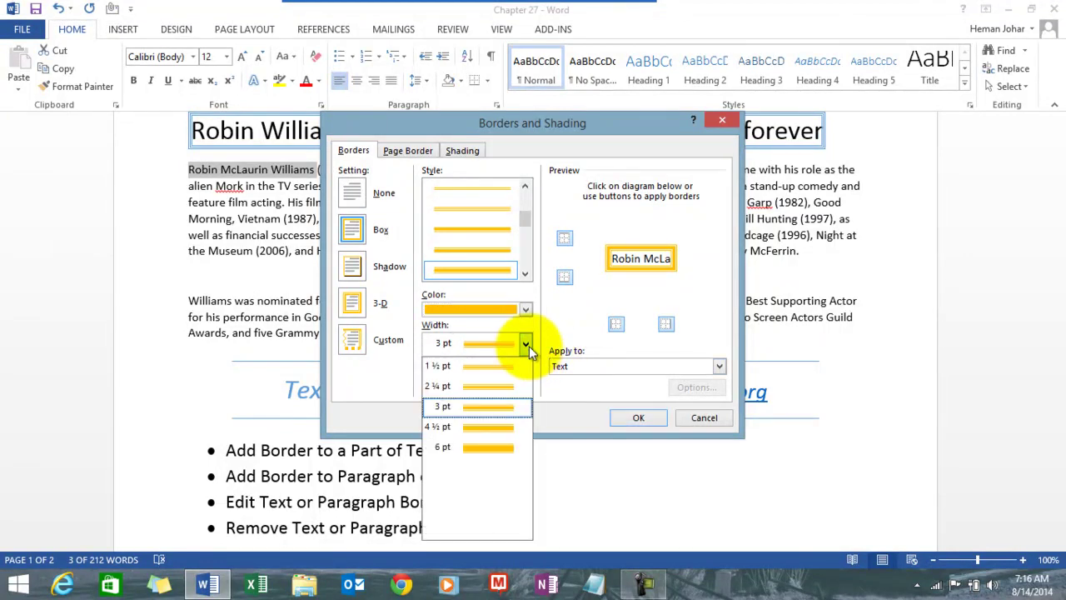
{"action": "left_click", "coordinate": [493, 426]}
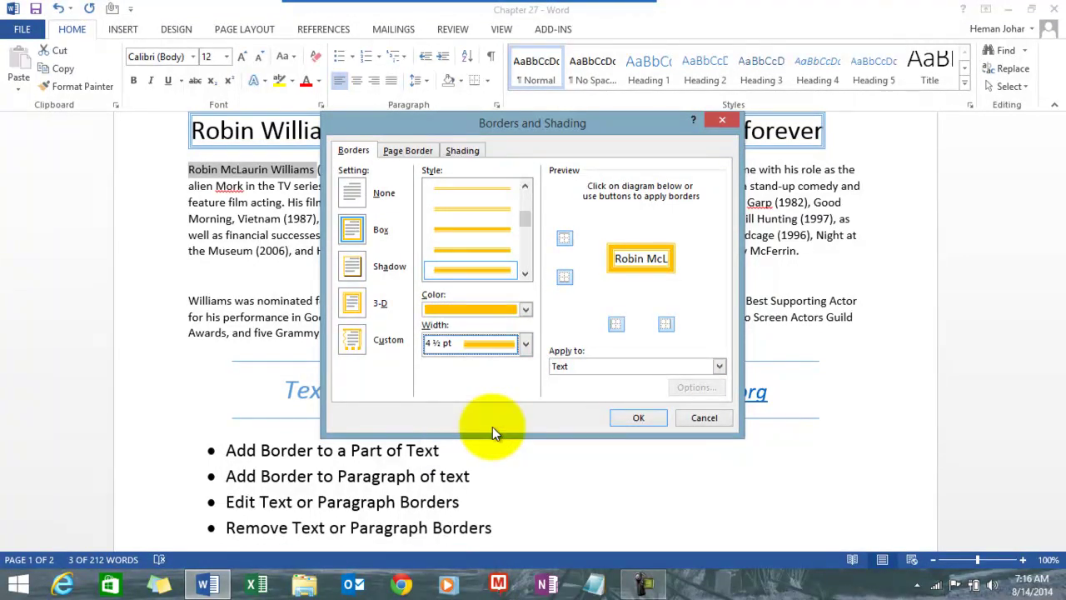
{"action": "left_click", "coordinate": [717, 367]}
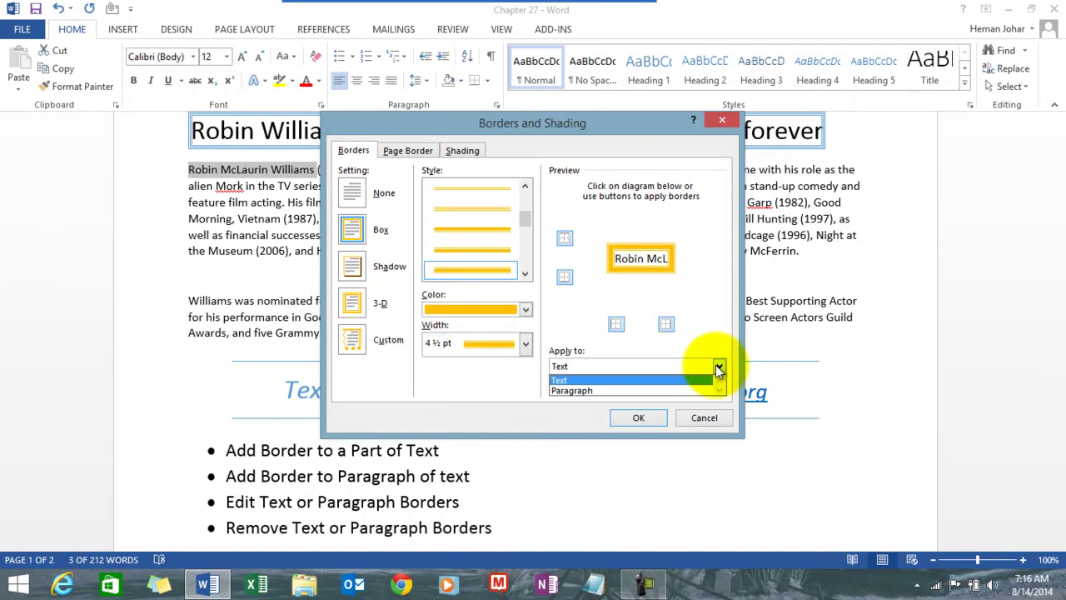
{"action": "left_click", "coordinate": [579, 391]}
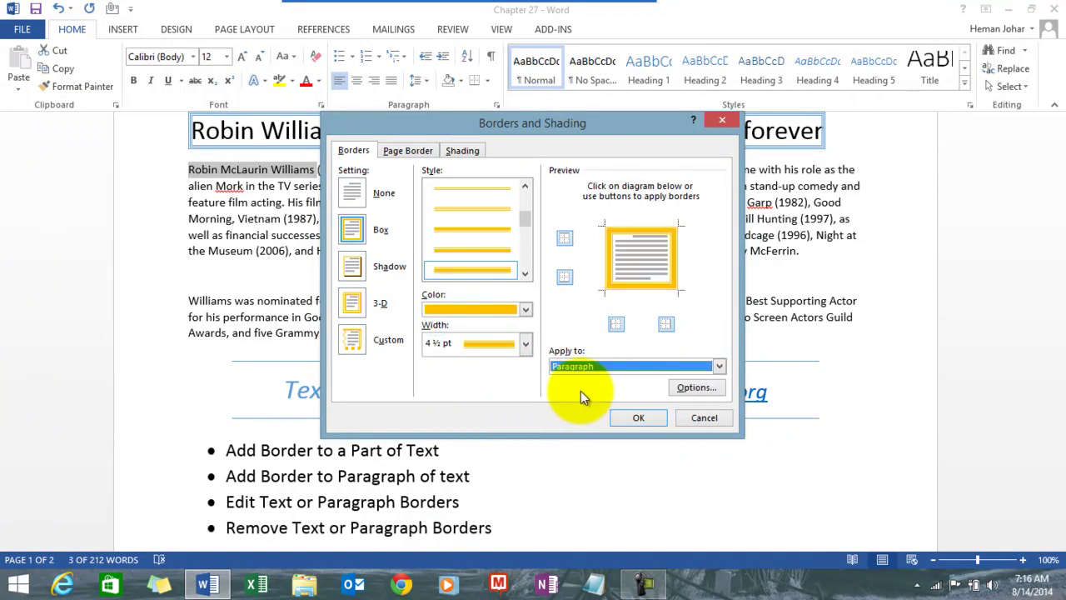
{"action": "mouse_move", "coordinate": [455, 125]}
{"action": "left_mouse_down"}
{"action": "mouse_move", "coordinate": [555, 124]}
{"action": "mouse_move", "coordinate": [656, 163]}
{"action": "left_mouse_up"}
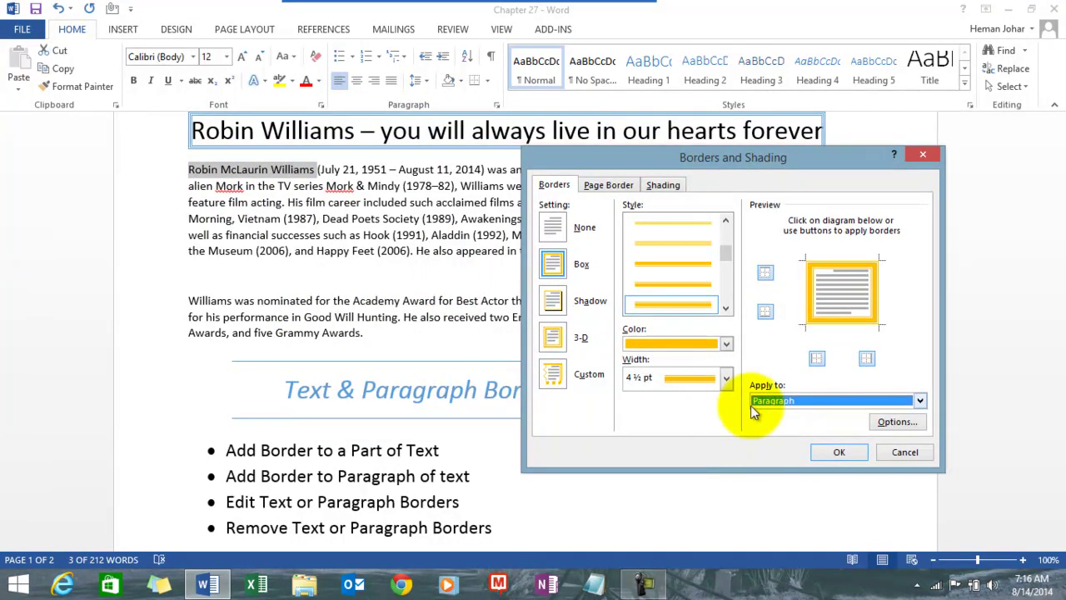
- Confirm the dialog so the thick gold 4½ pt box border wraps the first paragraph
{"action": "left_click", "coordinate": [839, 452]}
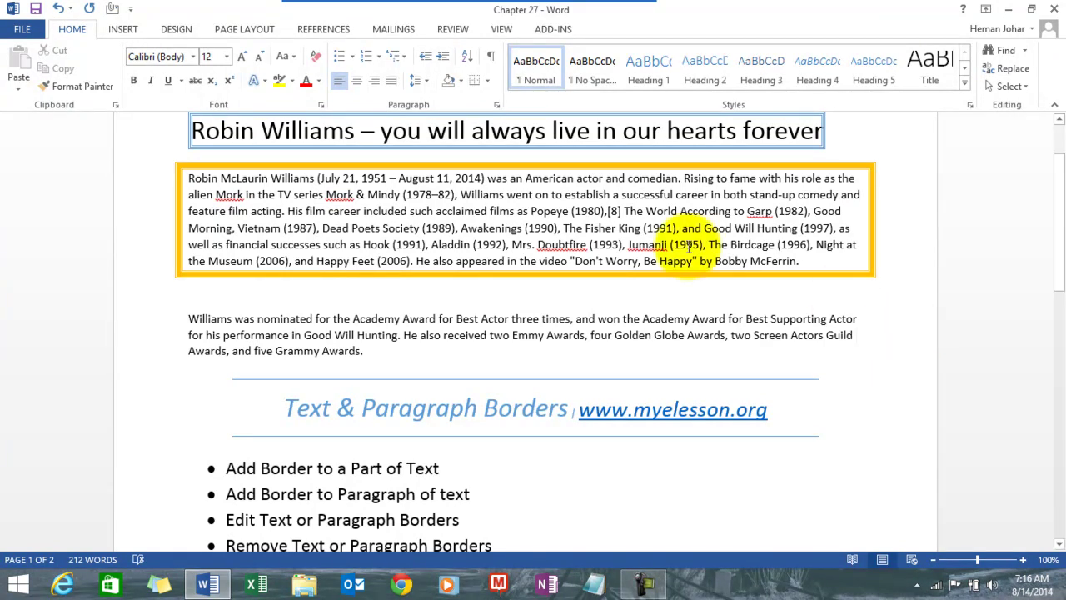
- Reselect the biography paragraph and recolour its box border orange at 3 pt width
{"action": "left_click_drag", "start_coordinate": [188, 178], "coordinate": [223, 178]}
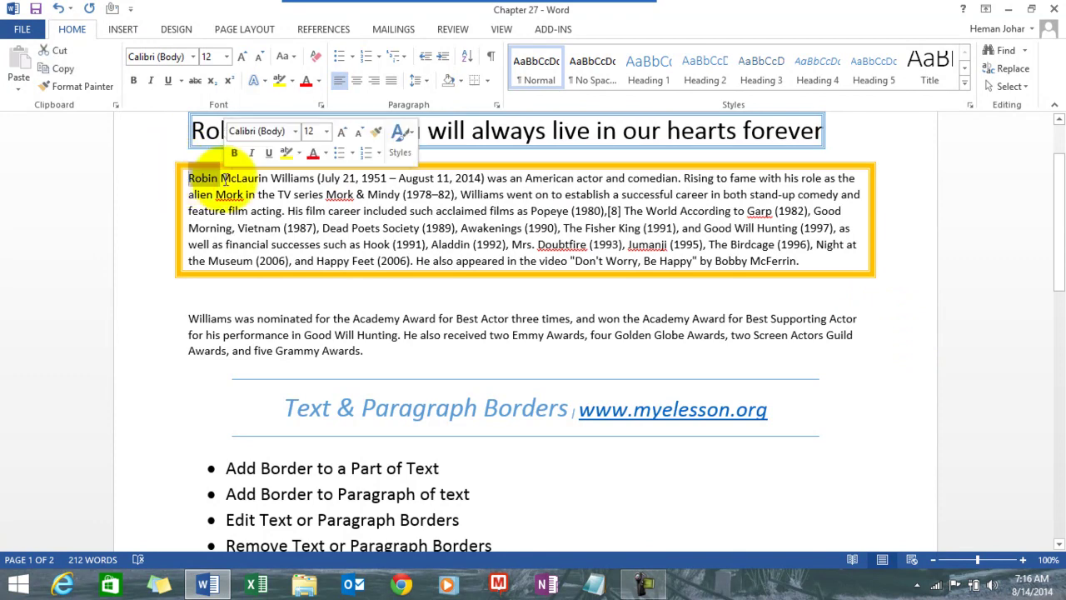
{"action": "key", "text": "shift+Down"}
{"action": "key", "text": "shift+Down"}
{"action": "key", "text": "shift+Down"}
{"action": "key", "text": "shift+Down"}
{"action": "key", "text": "shift+Down"}
{"action": "key", "text": "shift+Down"}
{"action": "key", "text": "shift+Up"}
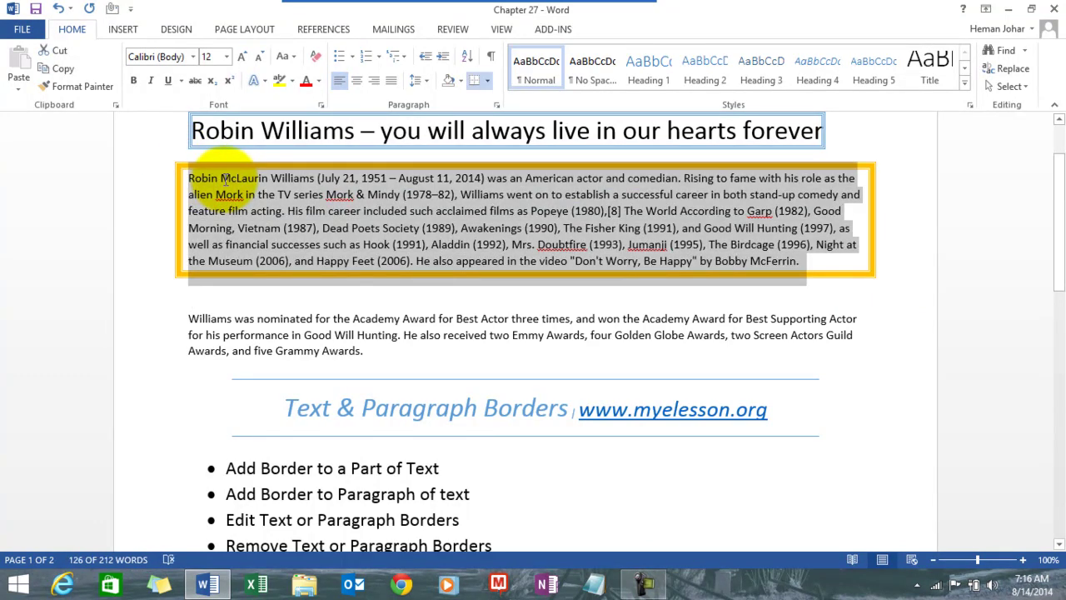
{"action": "left_click", "coordinate": [491, 78]}
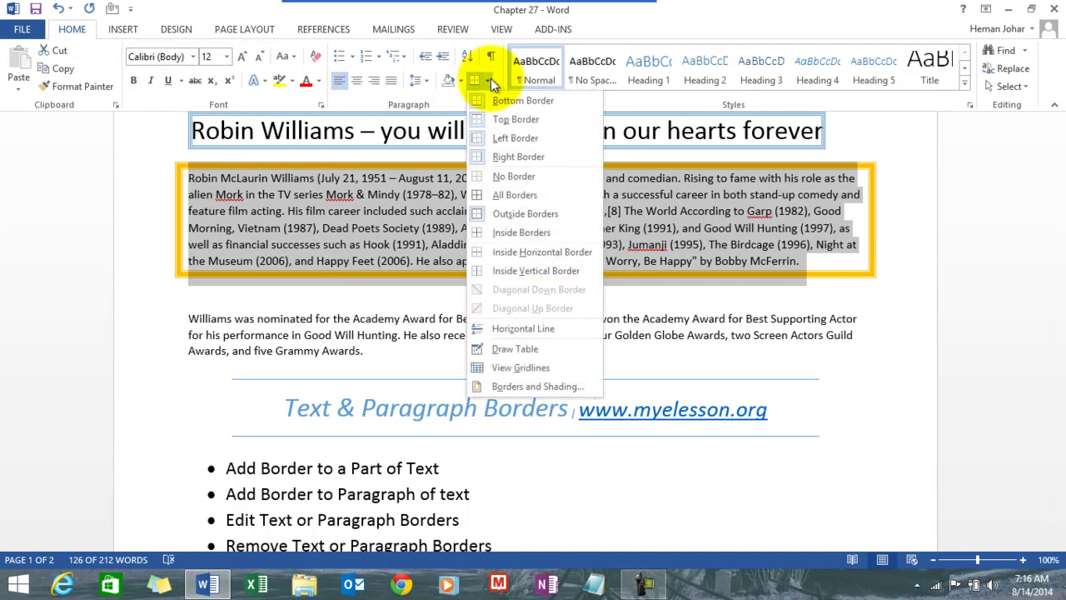
{"action": "left_click", "coordinate": [498, 387]}
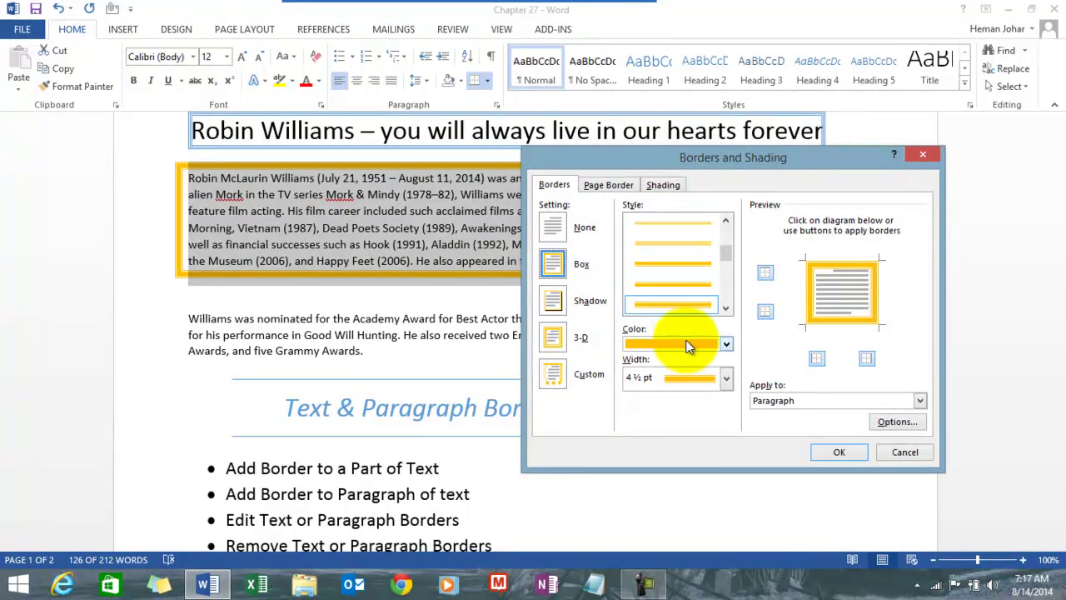
{"action": "left_click", "coordinate": [725, 344]}
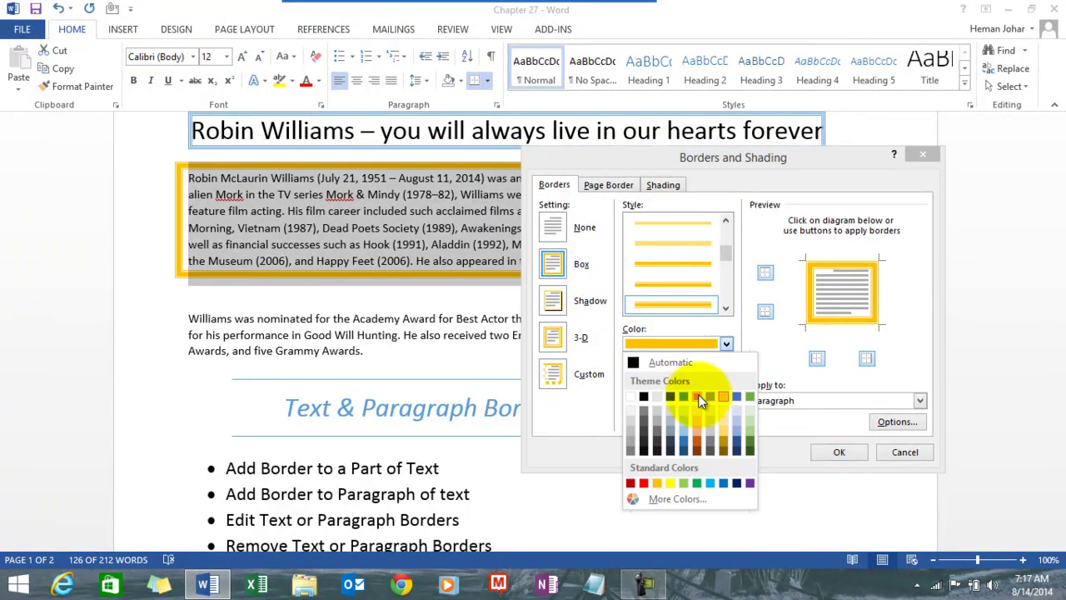
{"action": "left_click", "coordinate": [699, 401]}
{"action": "left_click", "coordinate": [727, 377]}
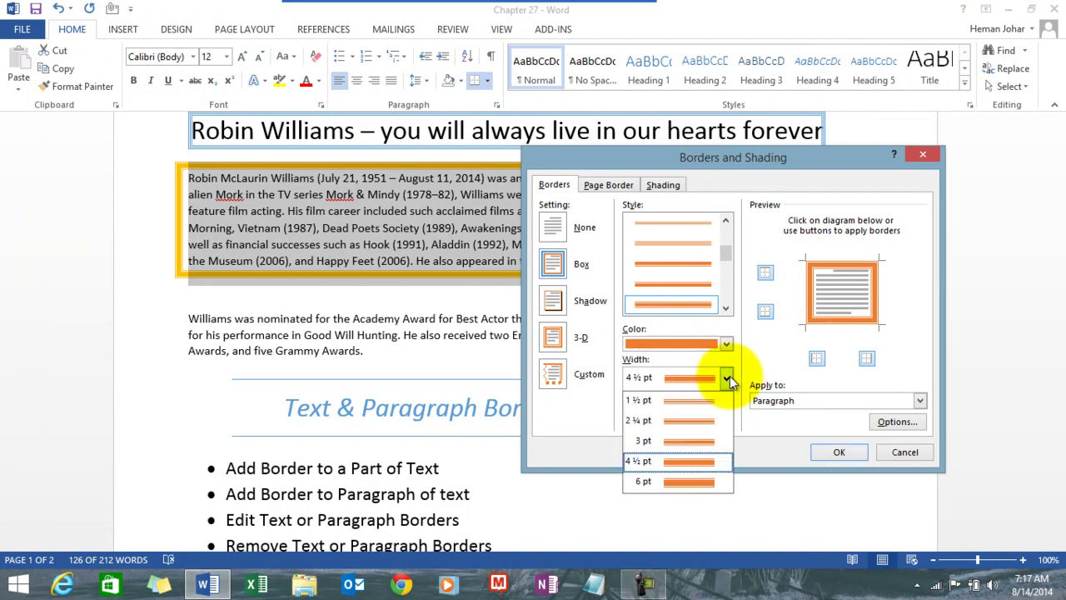
{"action": "left_click", "coordinate": [712, 442]}
{"action": "left_click", "coordinate": [839, 452]}
{"action": "left_click", "coordinate": [925, 319]}
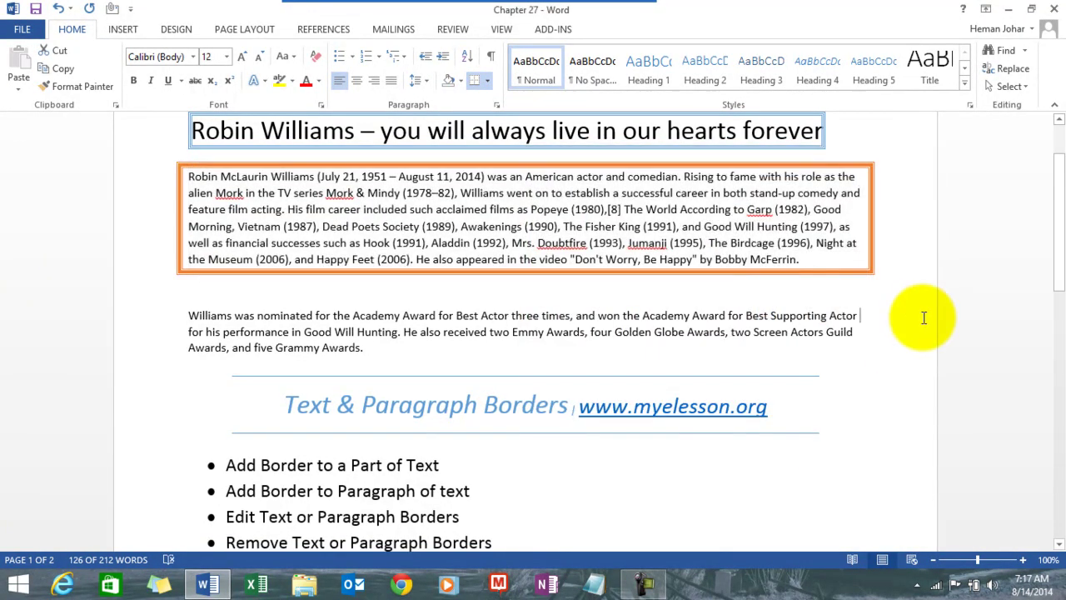